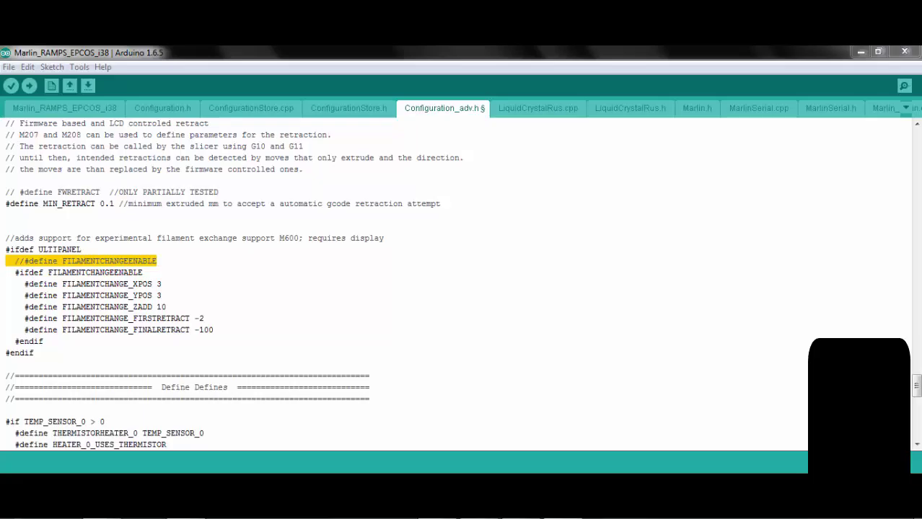
- Uncomment the FILAMENTCHANGEENABLE define in Configuration_adv.h
key(ctrl+slash)
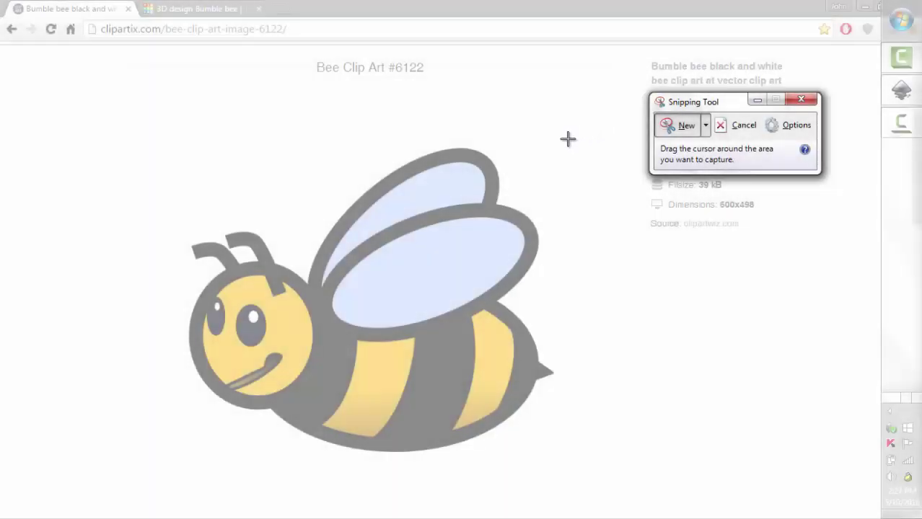
- Capture the whole bee clip art as a rectangular snip and switch to Inkscape
drag(561, 142, 178, 456)
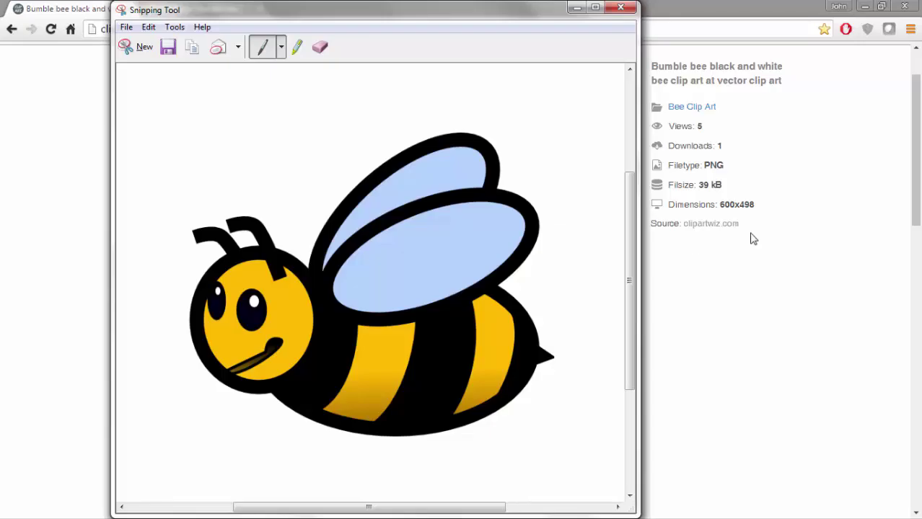
mouse_move(912, 108)
click(901, 90)
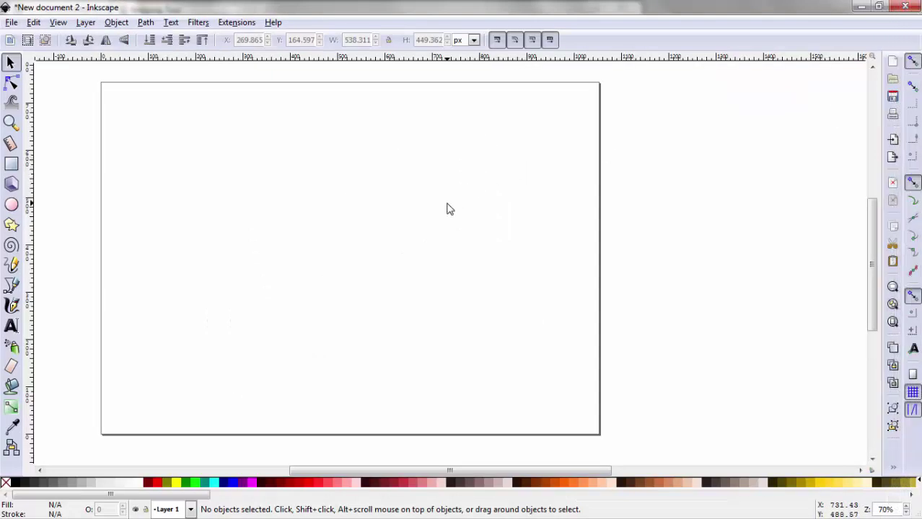
- Show the document's layers and rename Layer 1 as Bitmap
click(85, 23)
click(103, 285)
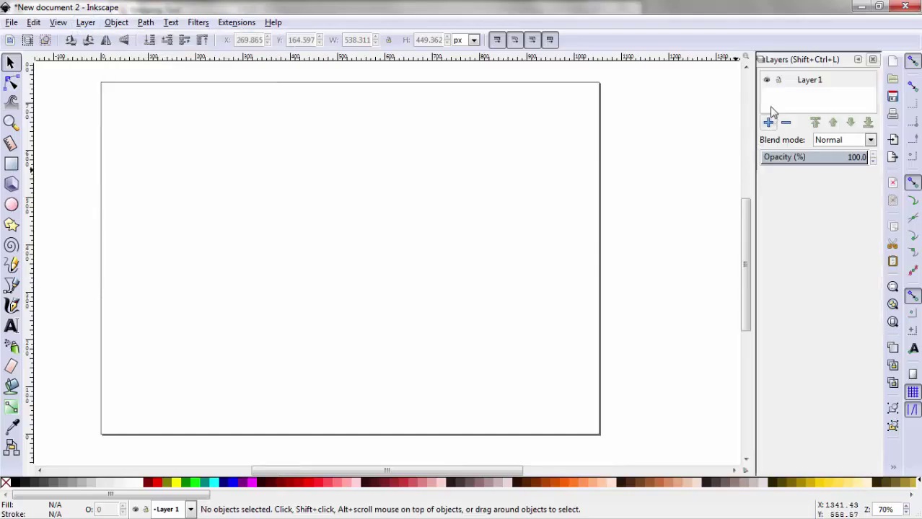
click(811, 83)
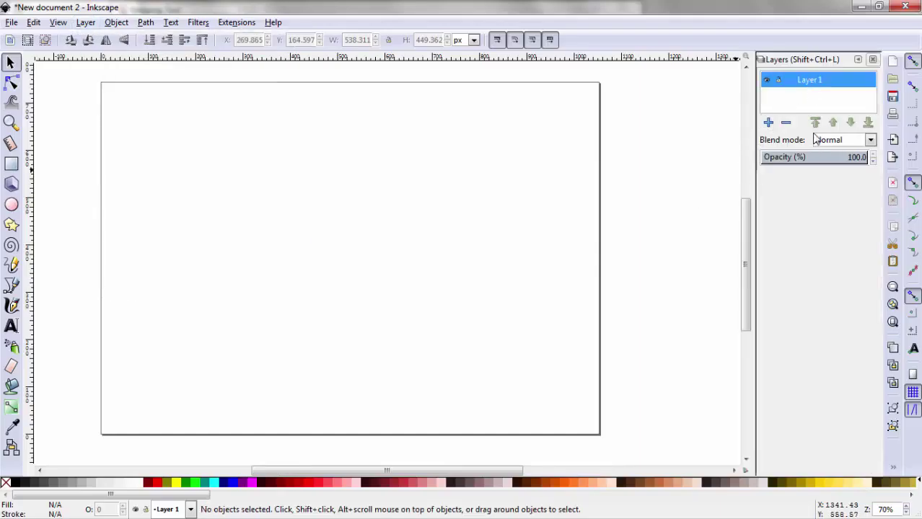
right_click(812, 80)
click(750, 97)
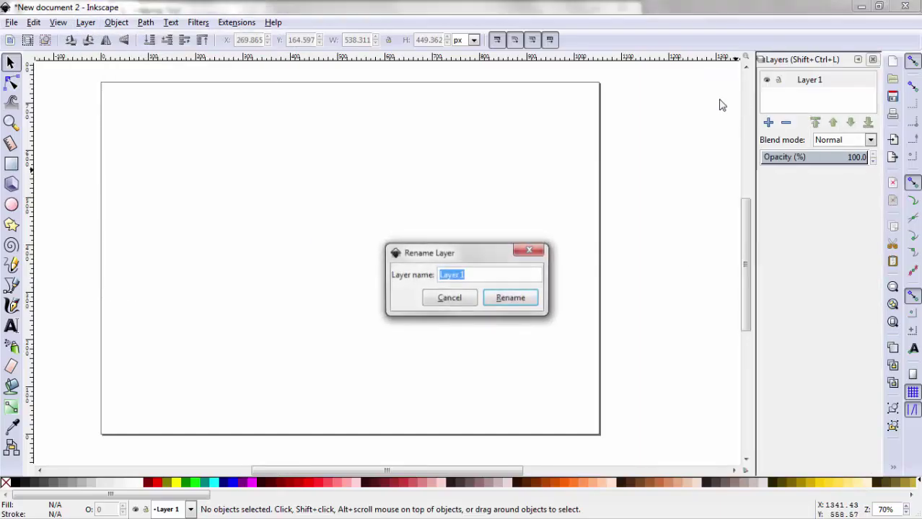
text(Bitmap)
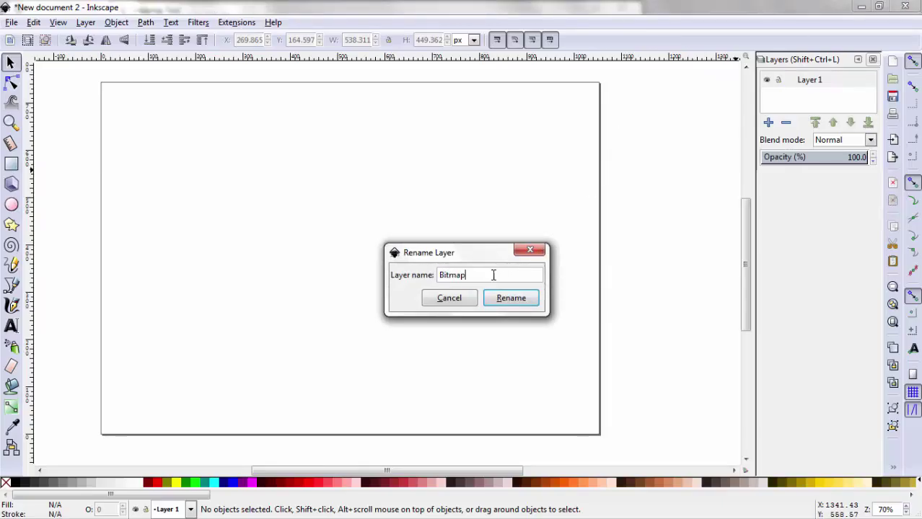
click(508, 299)
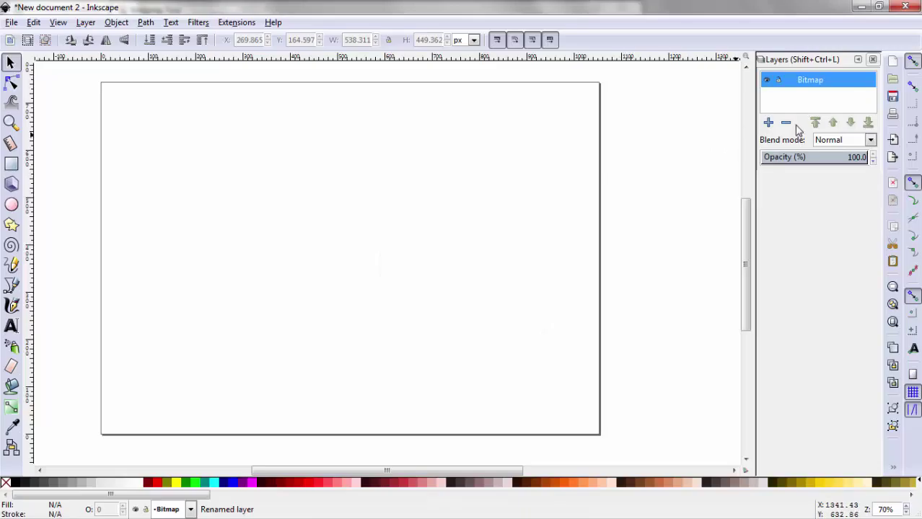
- Add two layers named Black and Yellow, each above the current one
click(769, 124)
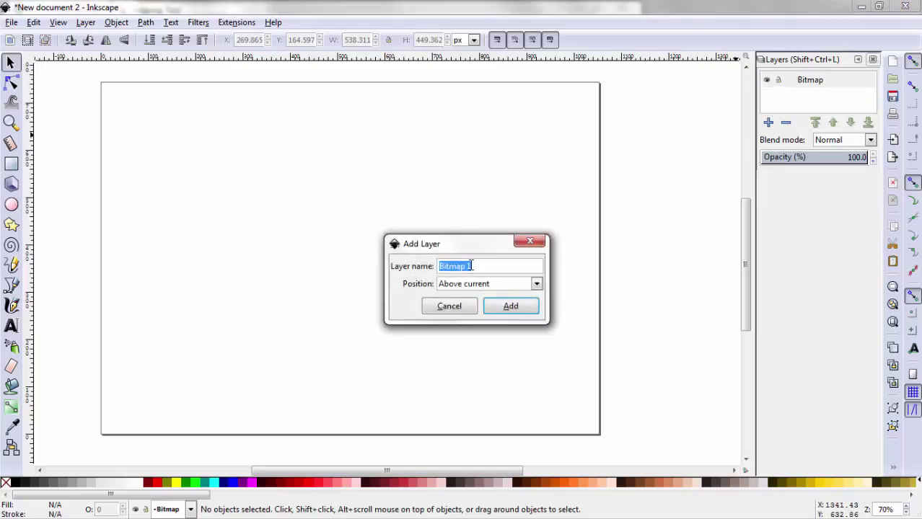
text(Bl)
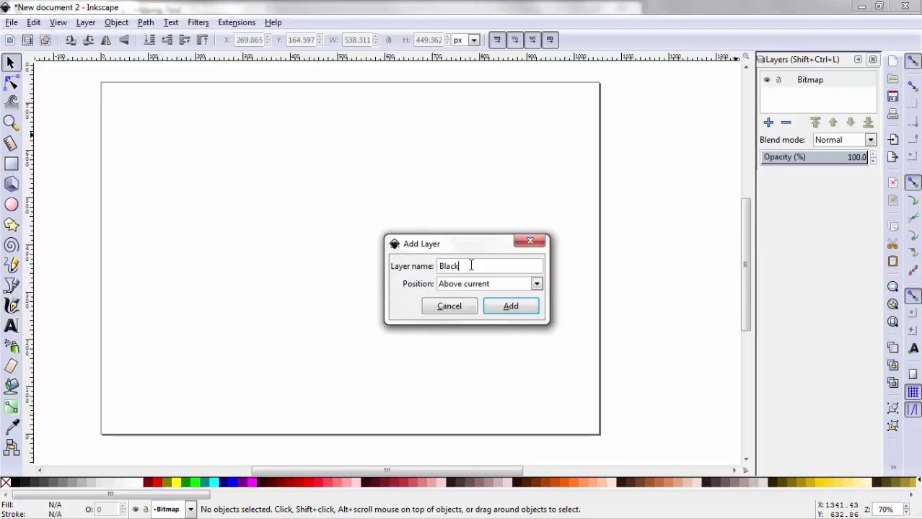
text(ack)
click(509, 308)
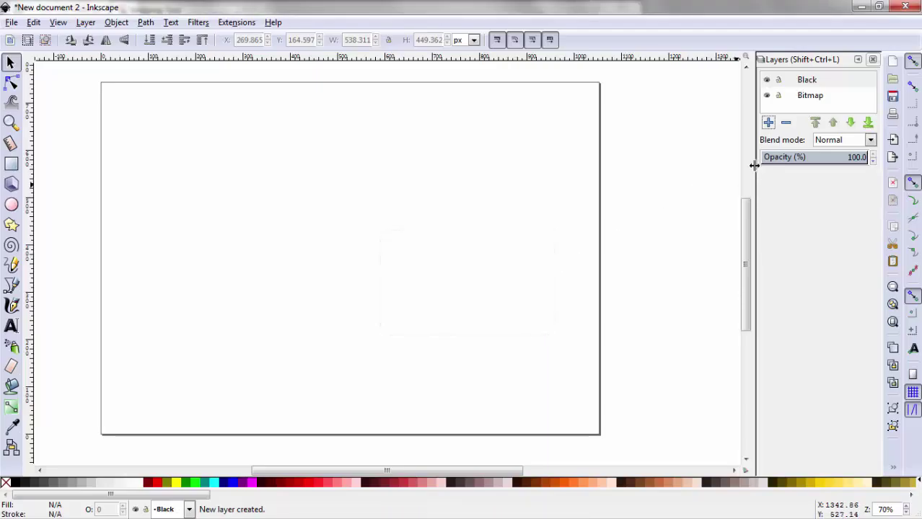
click(768, 122)
text(Yellow)
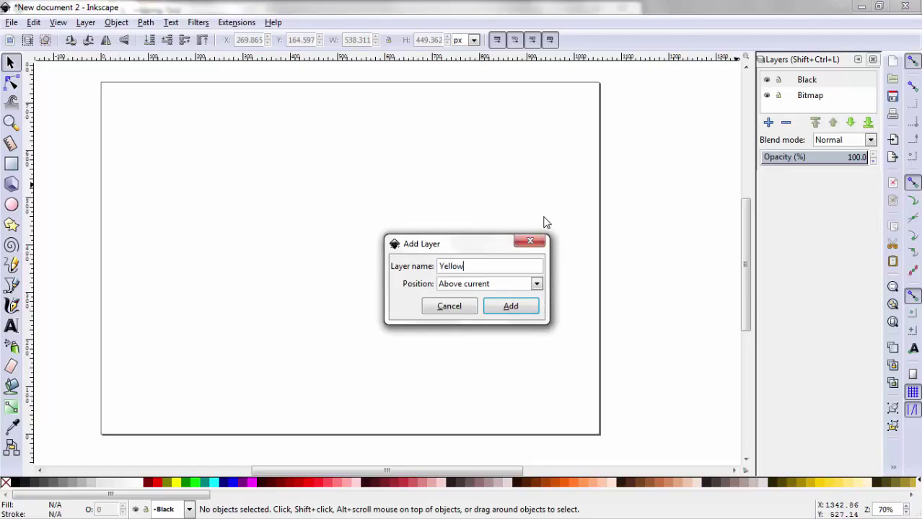
click(518, 308)
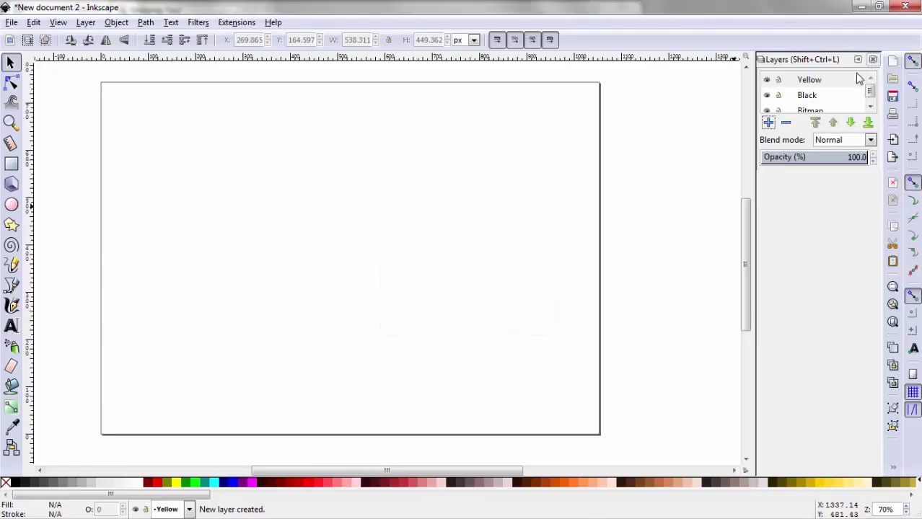
- Hide the Yellow and Bitmap layers, and paste the bee image into the Black layer at about X 242, Y 148 px
click(766, 81)
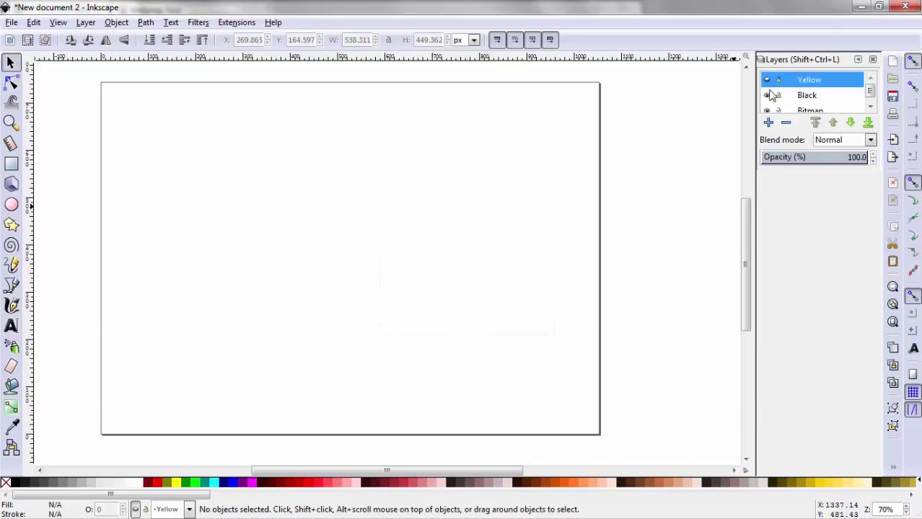
click(772, 96)
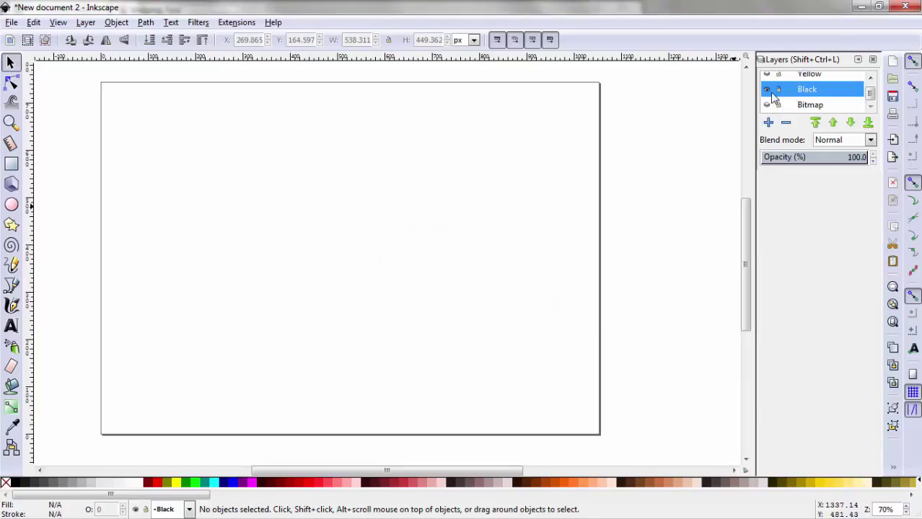
right_click(324, 226)
click(352, 296)
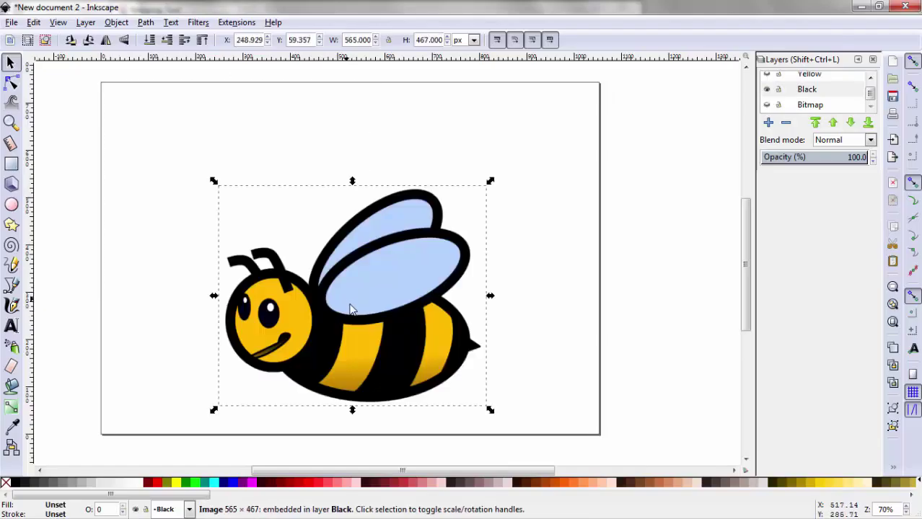
drag(352, 284, 348, 241)
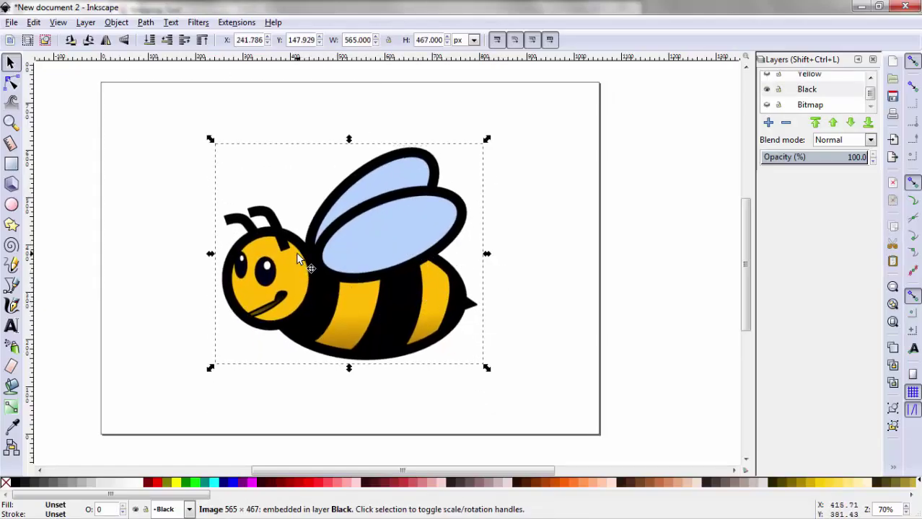
- Trace the bee bitmap in a single scan using Brightness cutoff with a threshold of 0.350
right_click(346, 260)
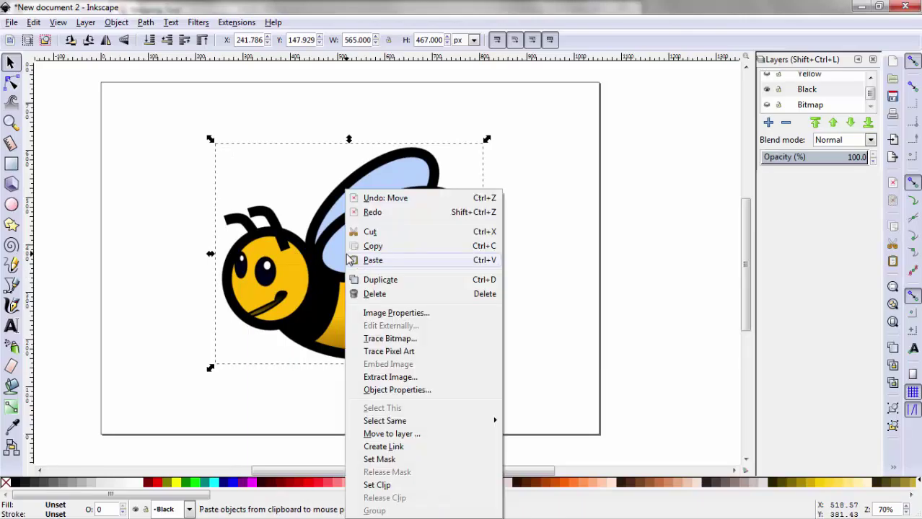
click(374, 339)
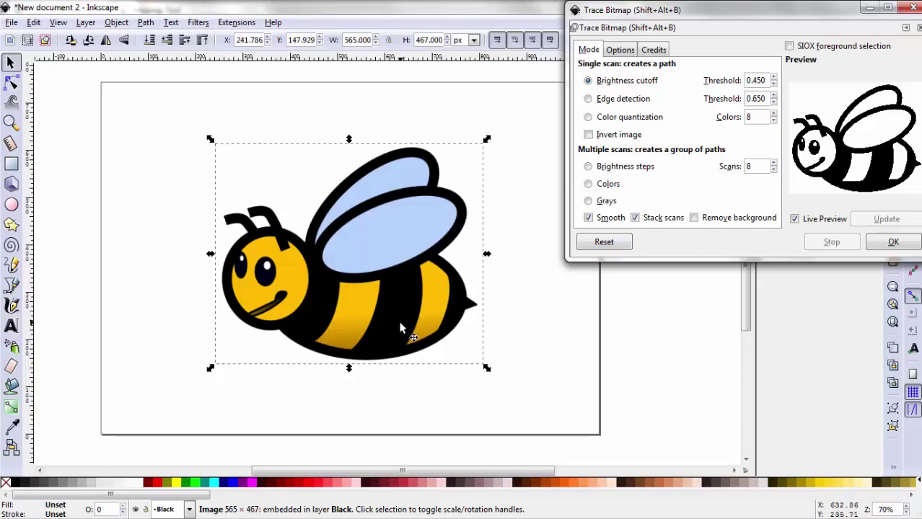
click(793, 218)
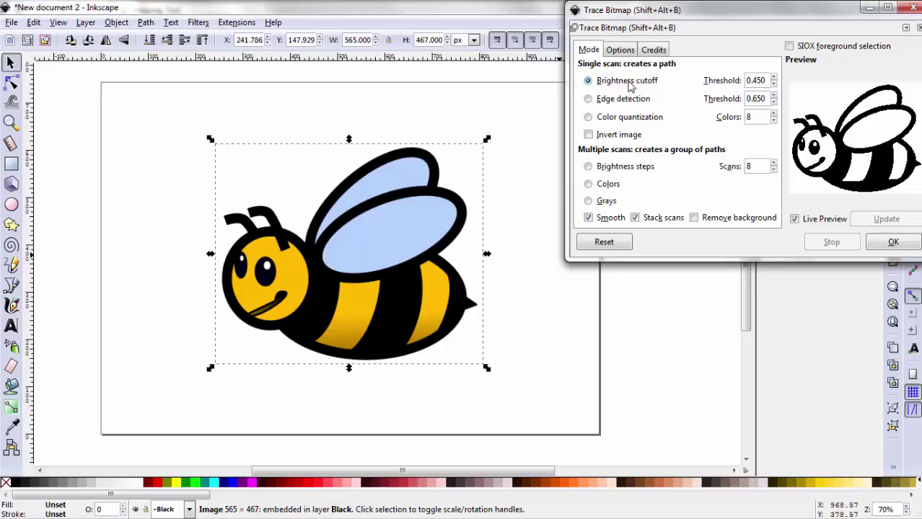
click(773, 84)
click(773, 84)
click(774, 84)
click(774, 85)
click(774, 84)
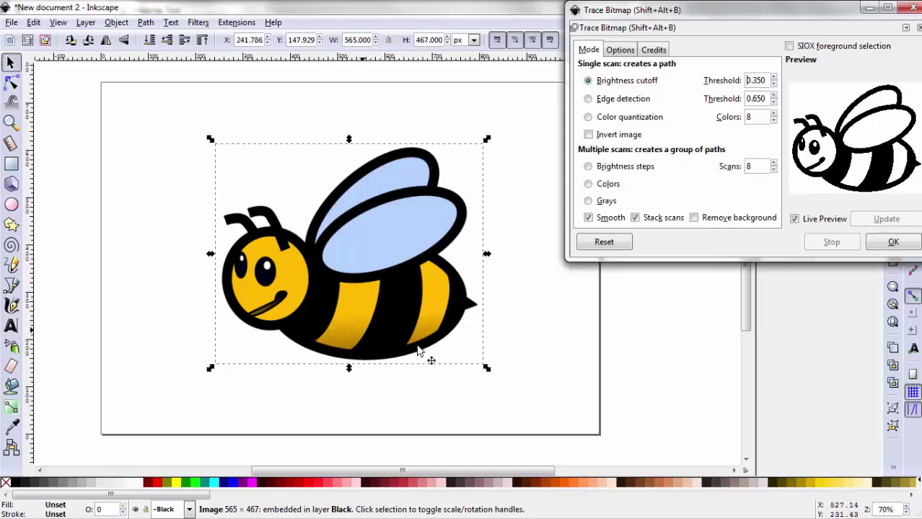
click(893, 242)
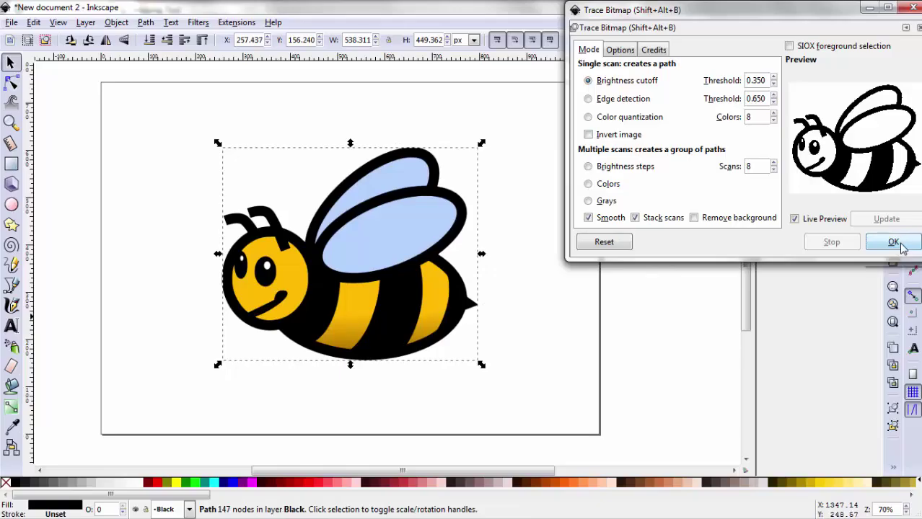
click(906, 8)
- Move the original embedded bee image from the Black layer to the Bitmap layer
click(305, 185)
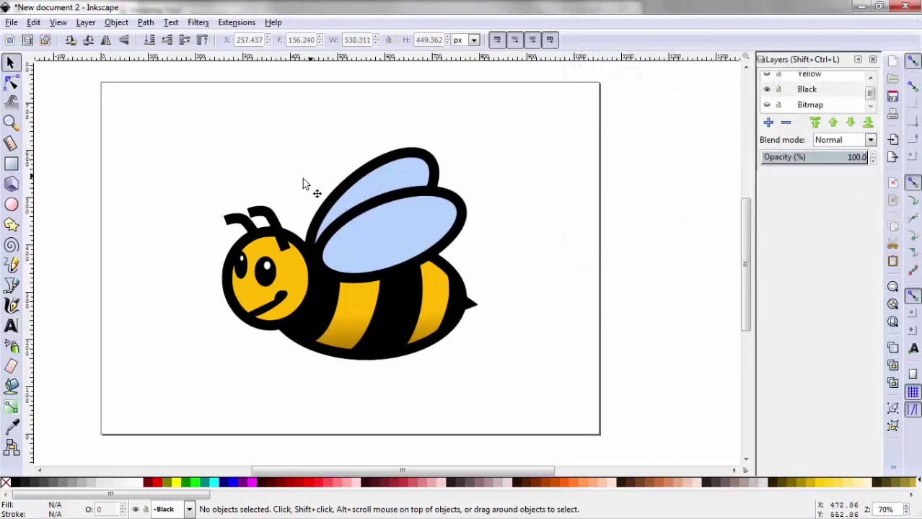
click(297, 180)
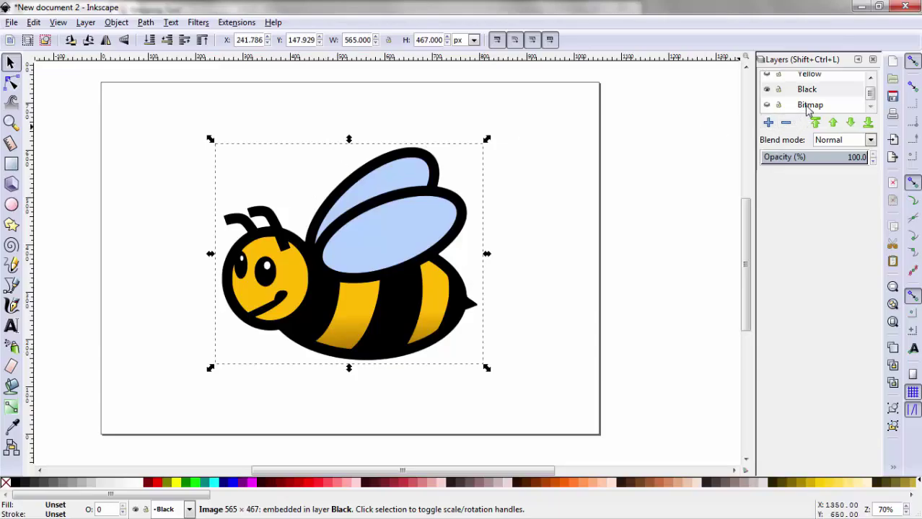
right_click(305, 177)
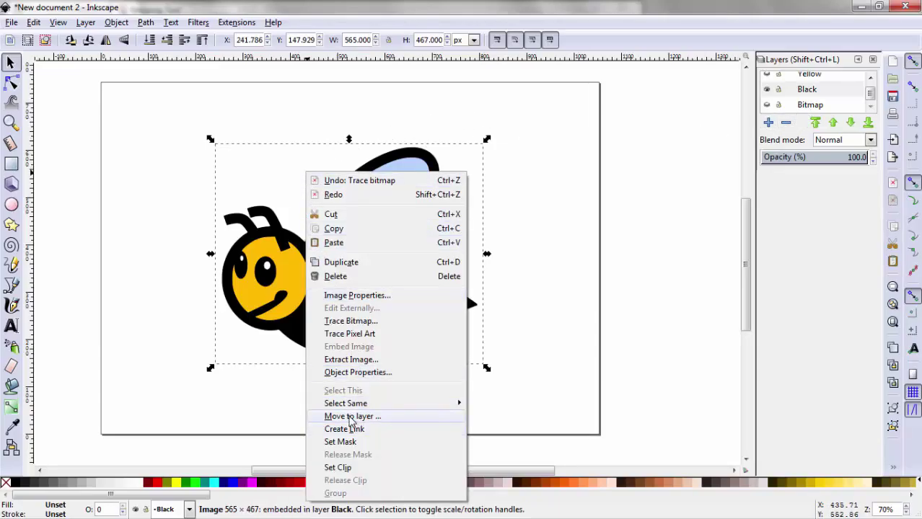
click(352, 417)
click(444, 259)
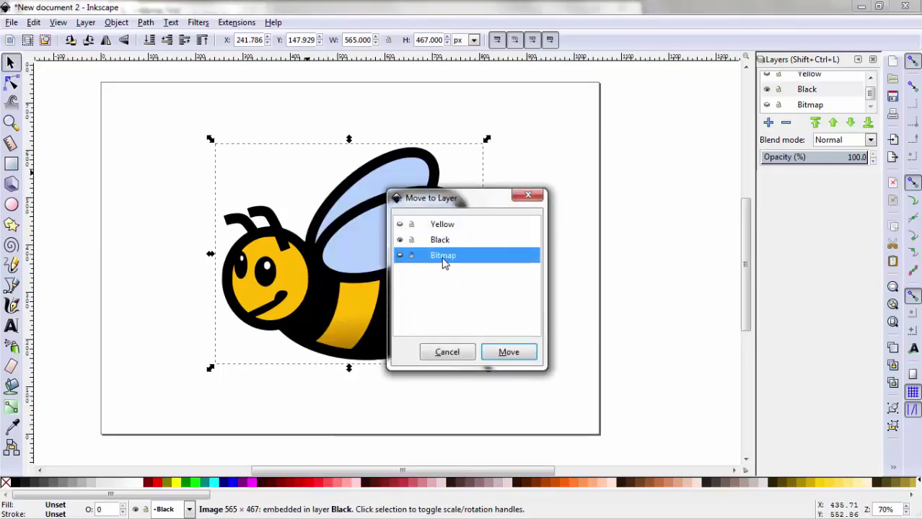
click(523, 354)
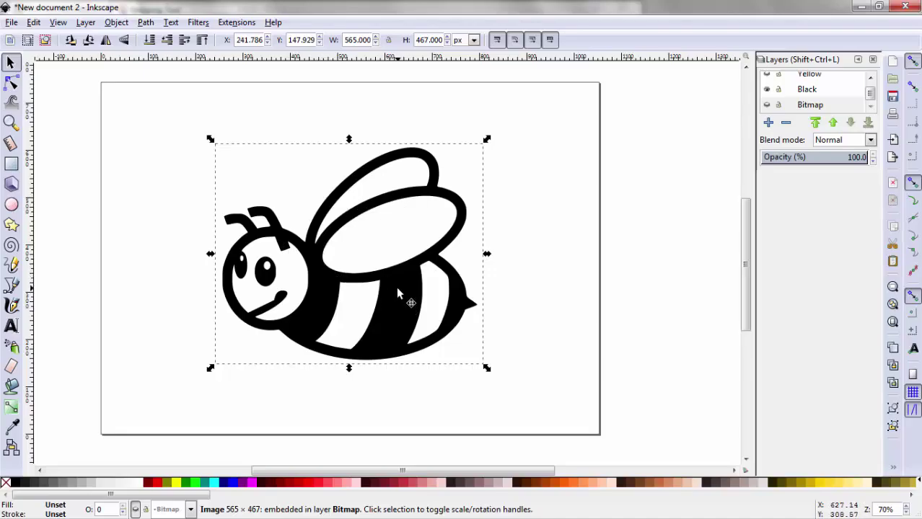
- Duplicate the traced black bee path and move the copy to the Yellow layer
click(547, 214)
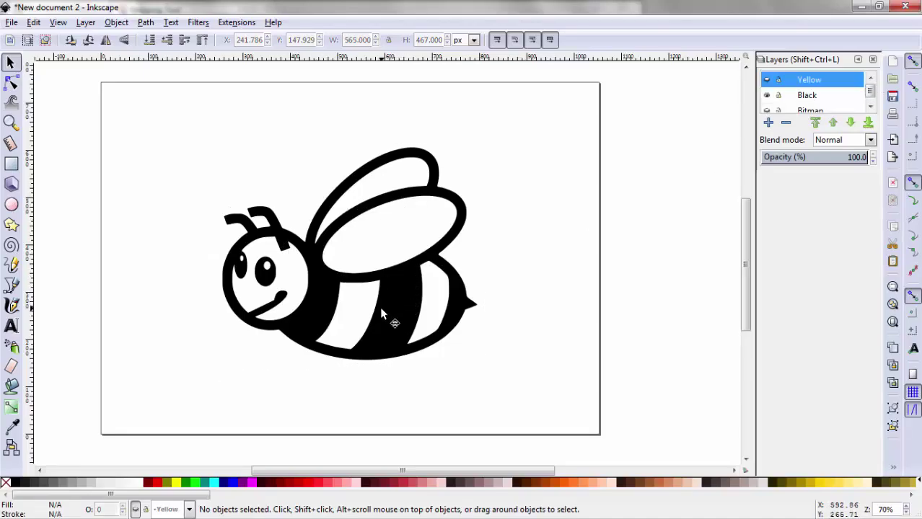
click(395, 288)
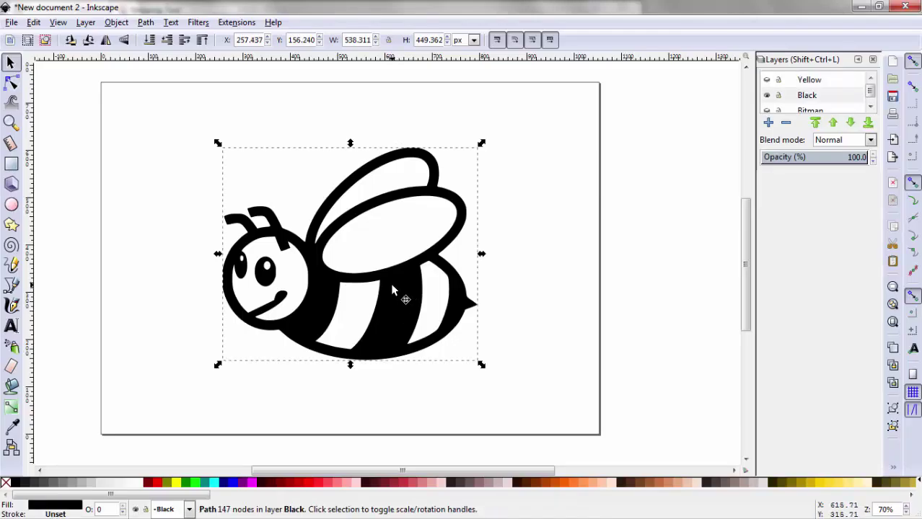
key(ctrl+c)
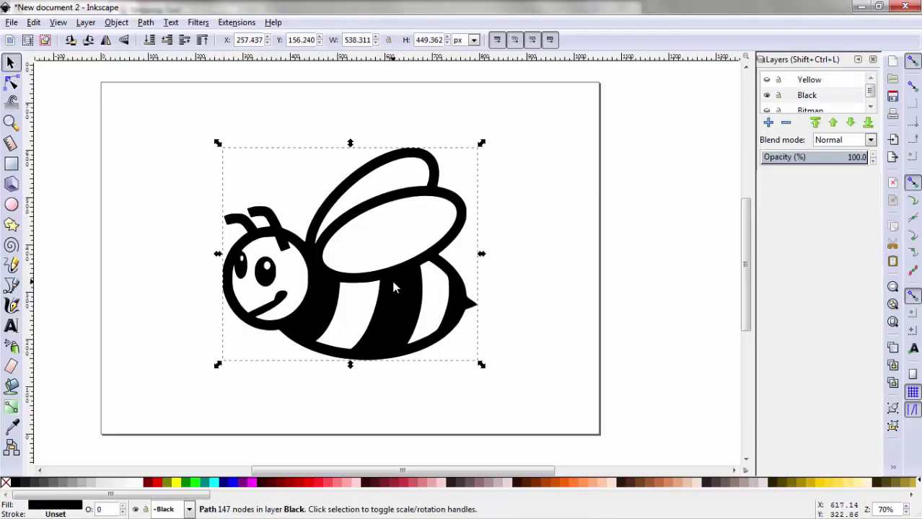
right_click(393, 278)
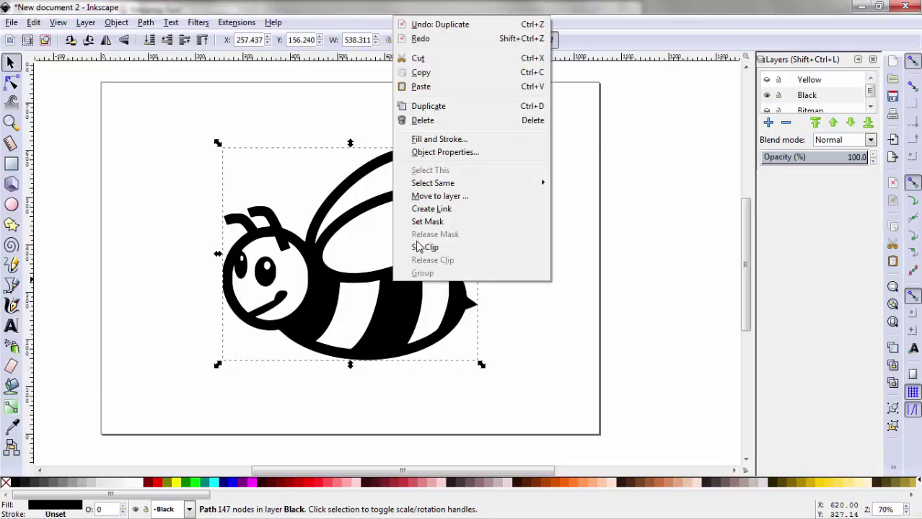
click(430, 198)
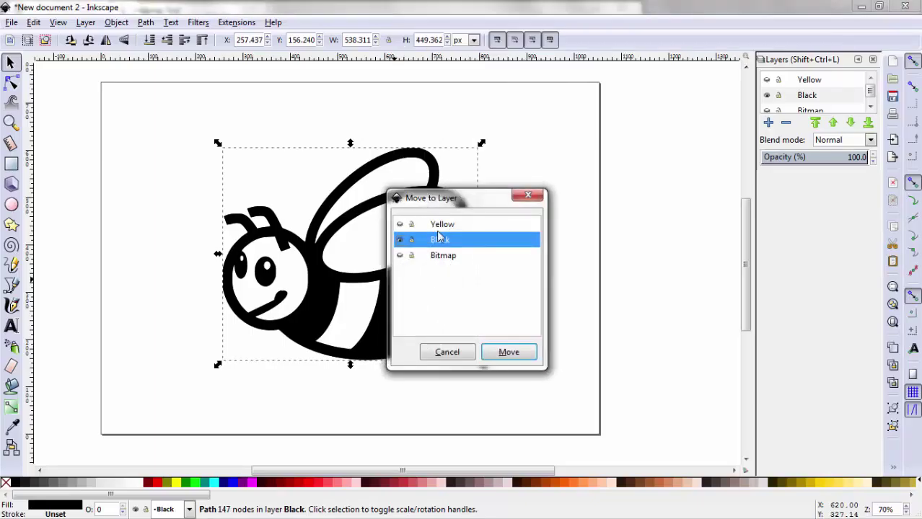
click(432, 225)
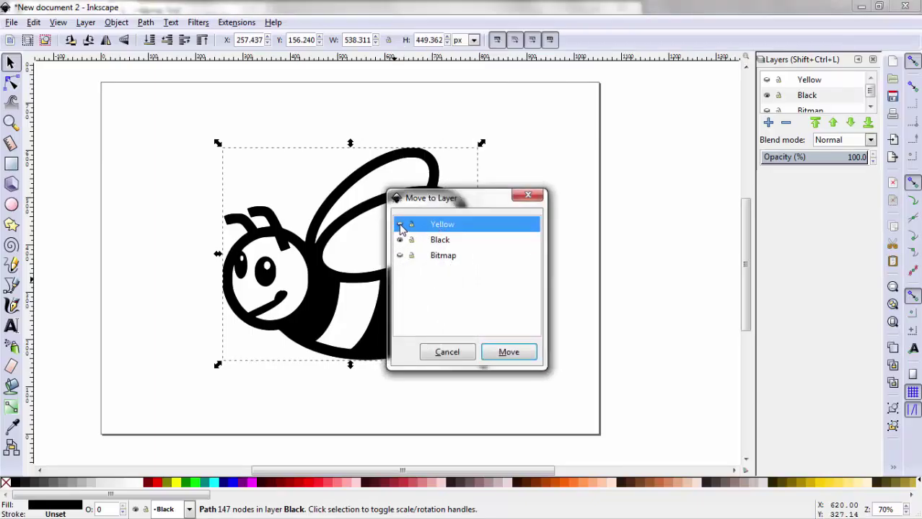
click(508, 353)
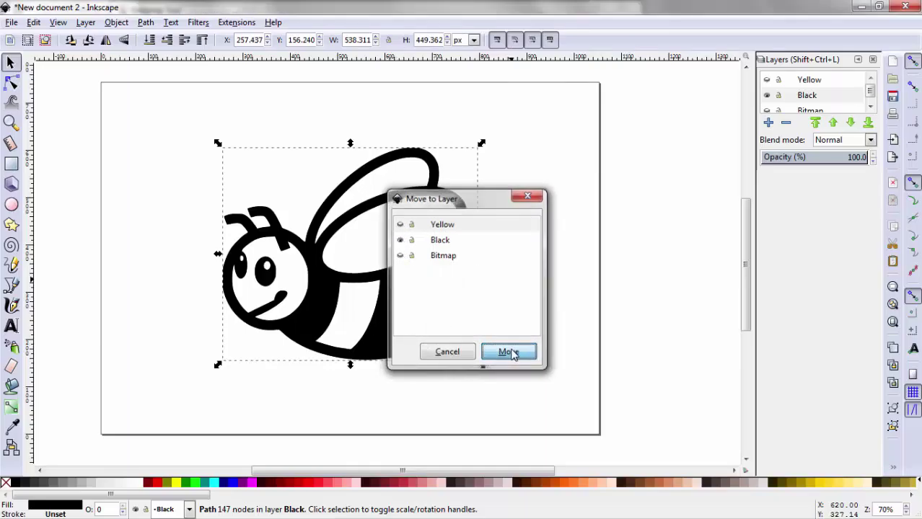
- Make the Yellow layer visible and hide the Black layer
click(767, 82)
click(766, 80)
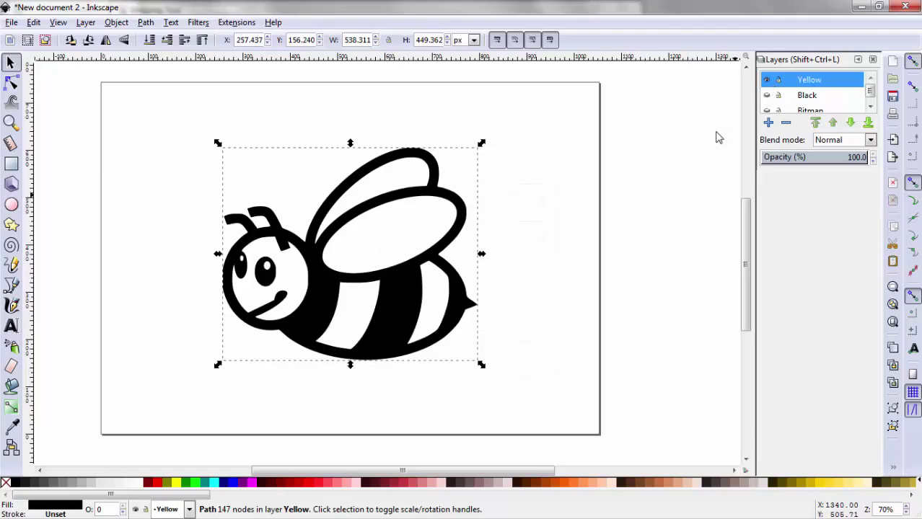
- Remove the fill from the bee path on the Yellow layer and give it a flat black stroke
click(556, 216)
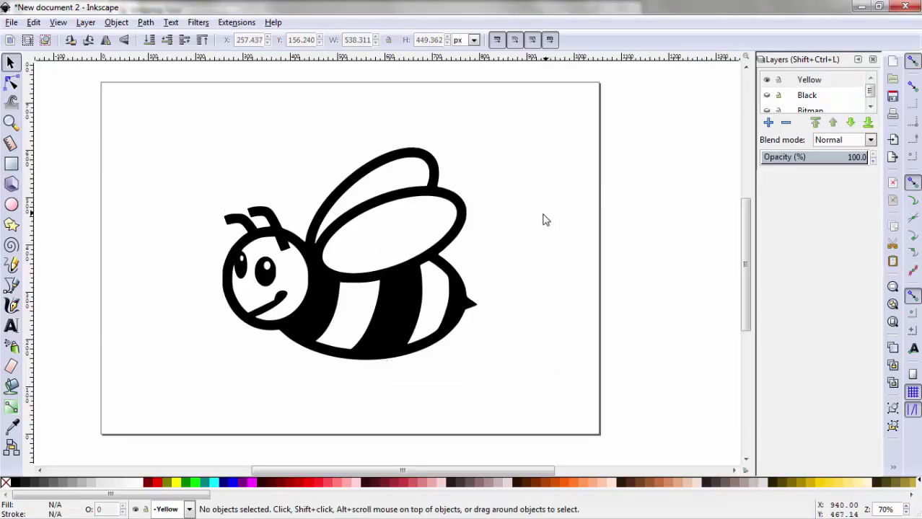
click(403, 284)
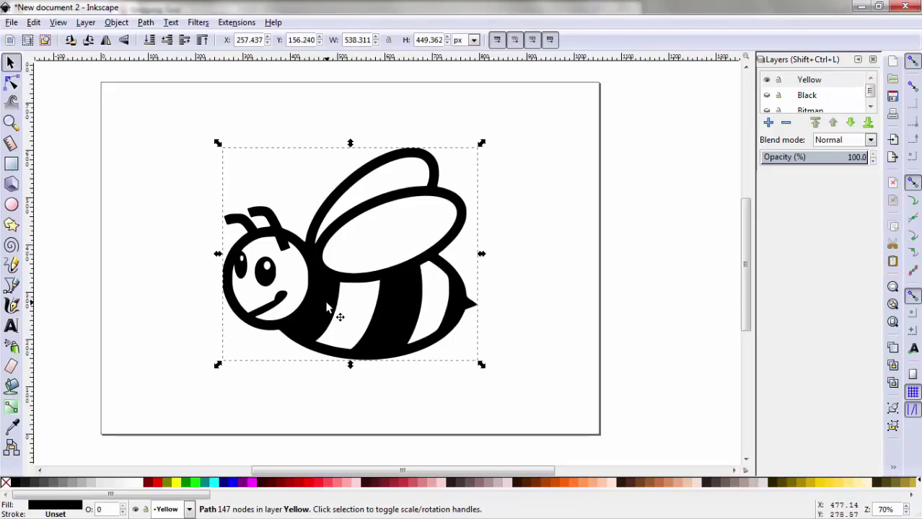
right_click(321, 302)
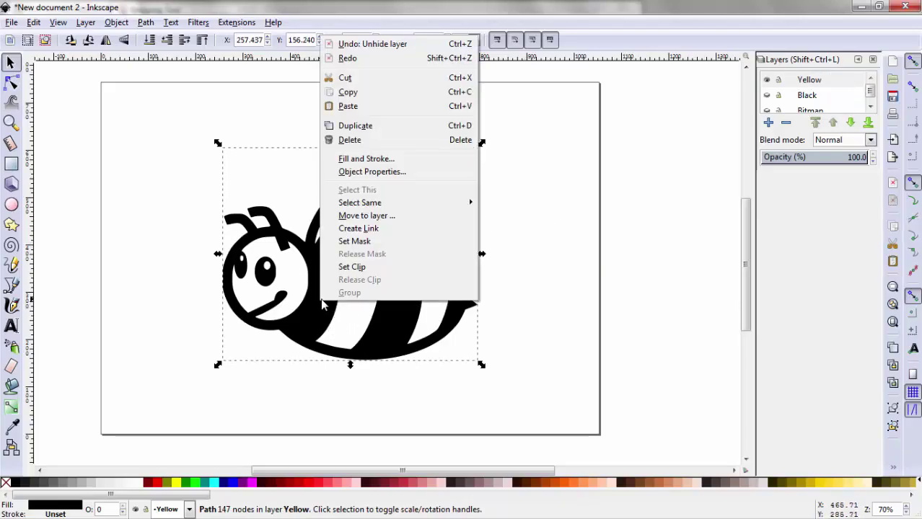
click(359, 160)
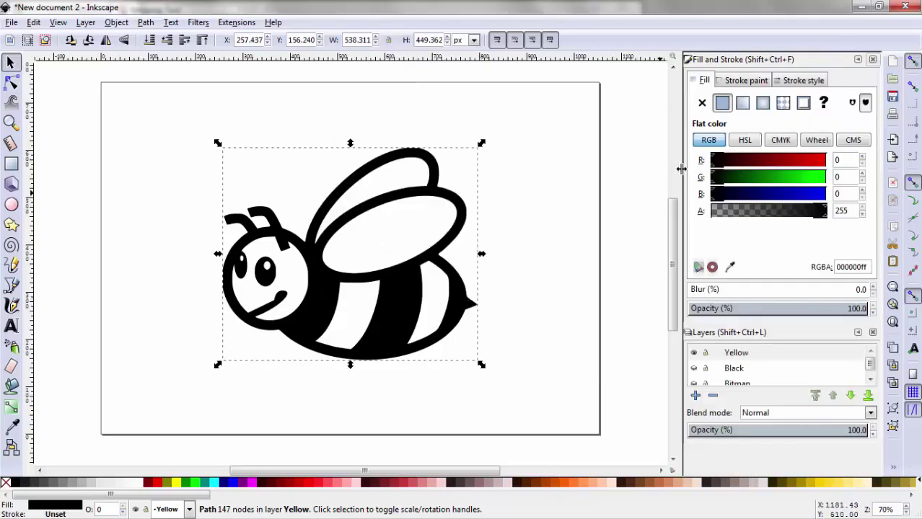
click(703, 105)
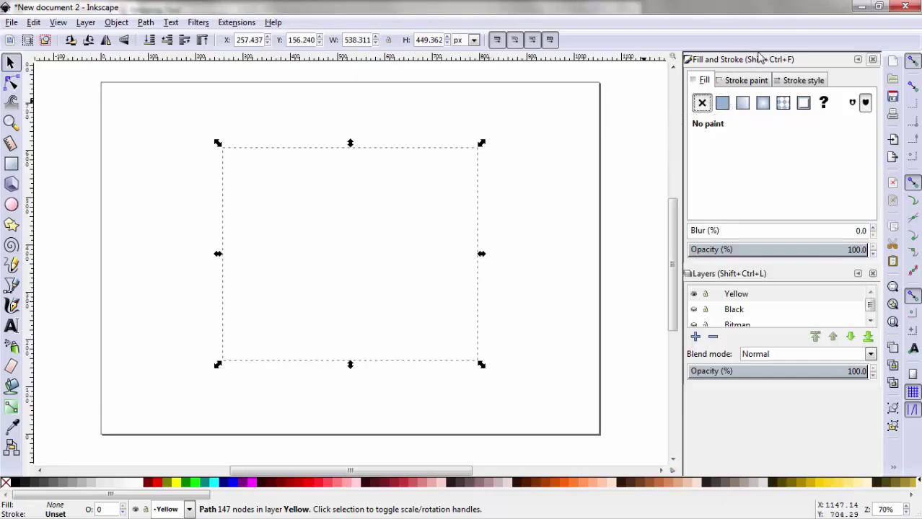
click(744, 80)
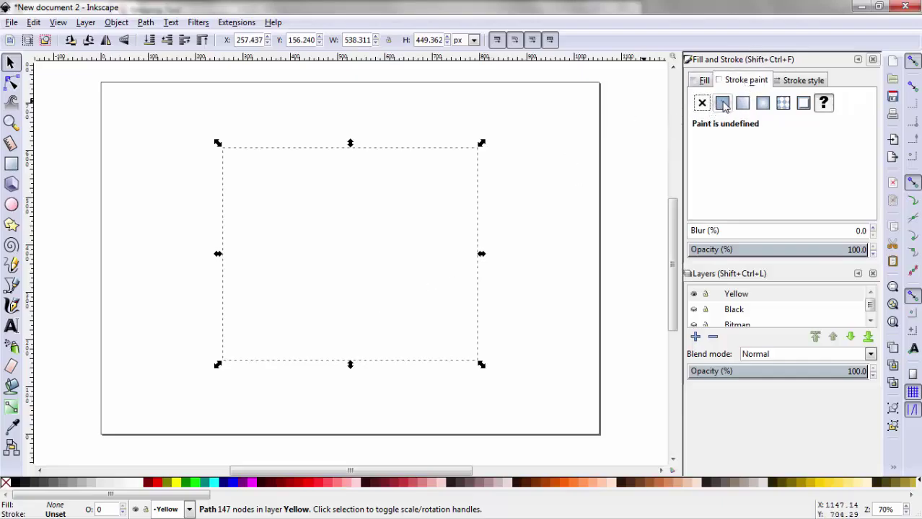
click(722, 103)
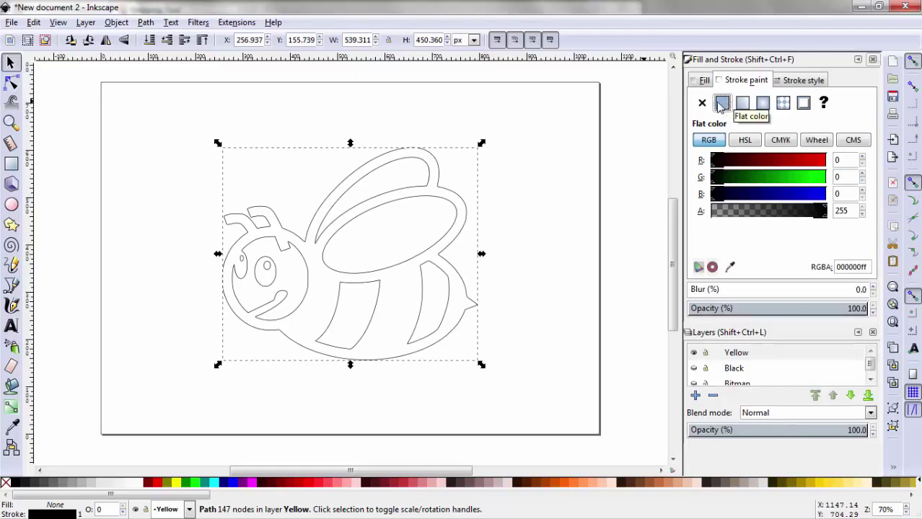
- Set the bee outline's stroke width to 2.300 px
click(786, 80)
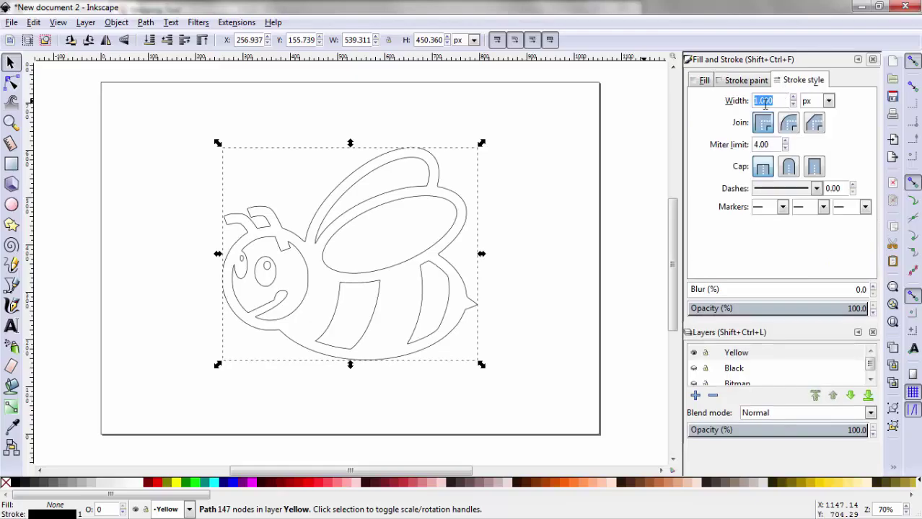
scroll(794, 99, up, 9)
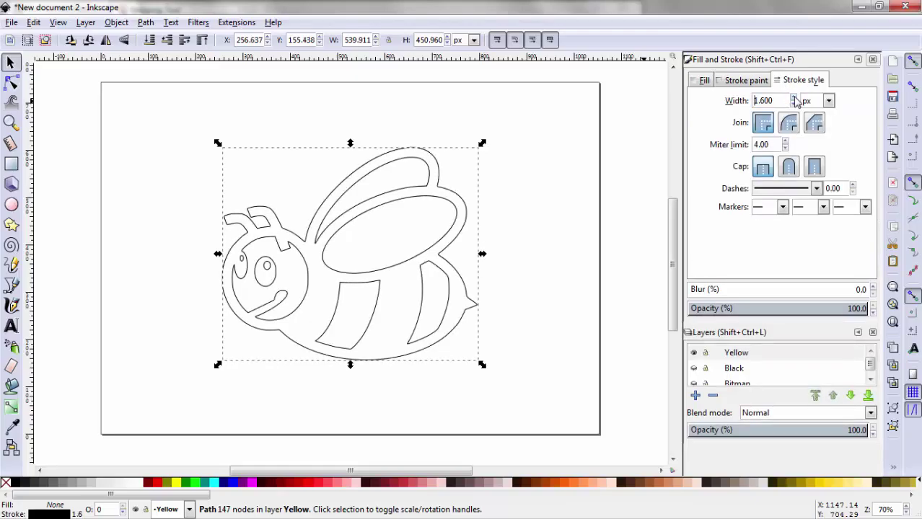
scroll(796, 101, up, 4)
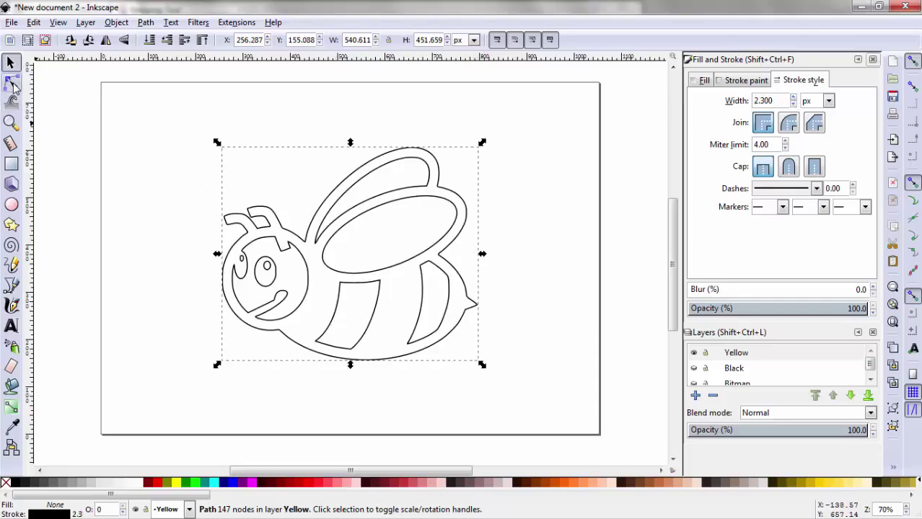
- Delete the nodes along the upper and right parts of the inner face outline, including those on the larger eye's and mouth's right side
click(12, 85)
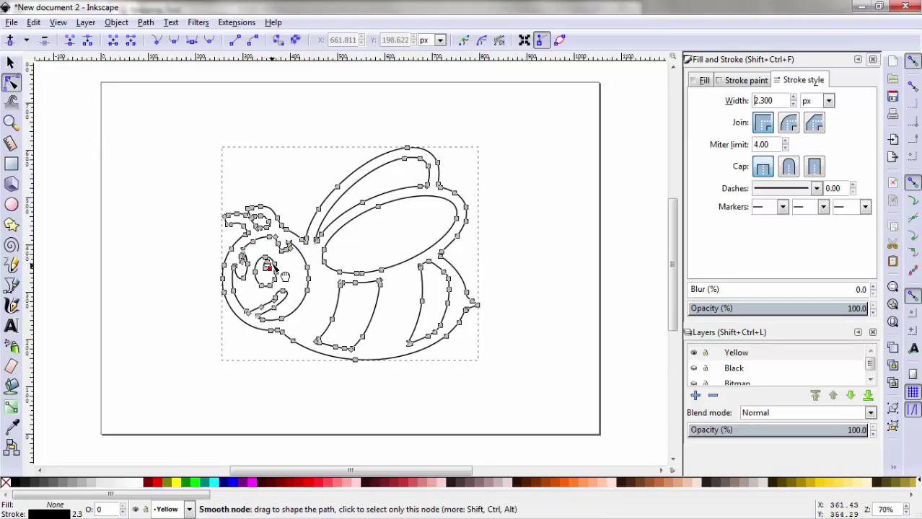
scroll(285, 278, up, 3)
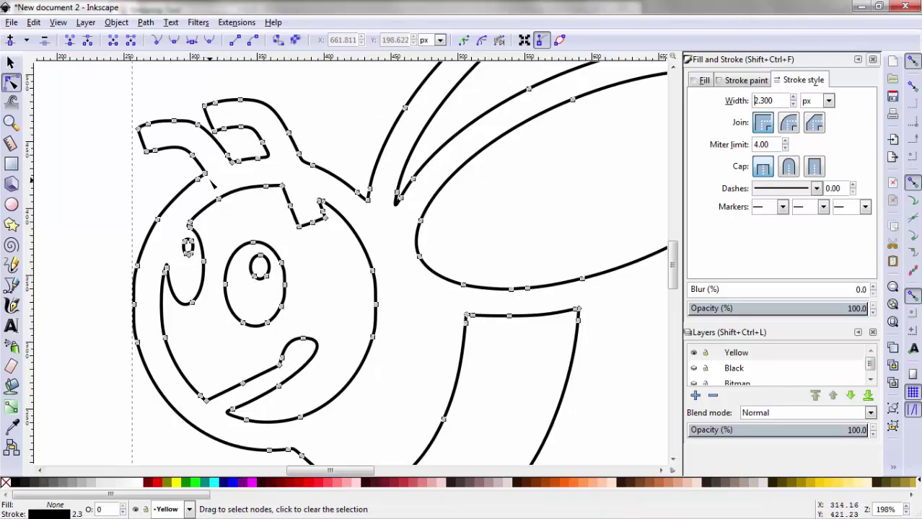
drag(218, 190, 339, 244)
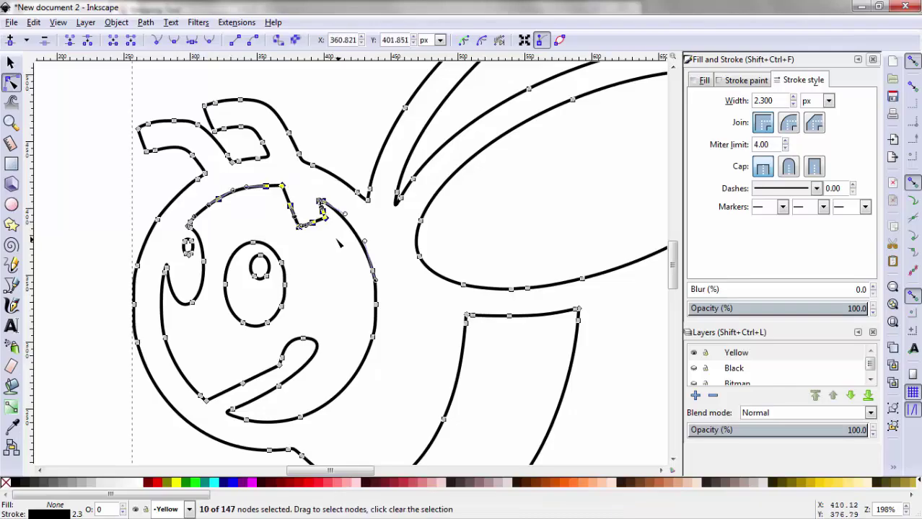
click(44, 40)
drag(388, 257, 274, 430)
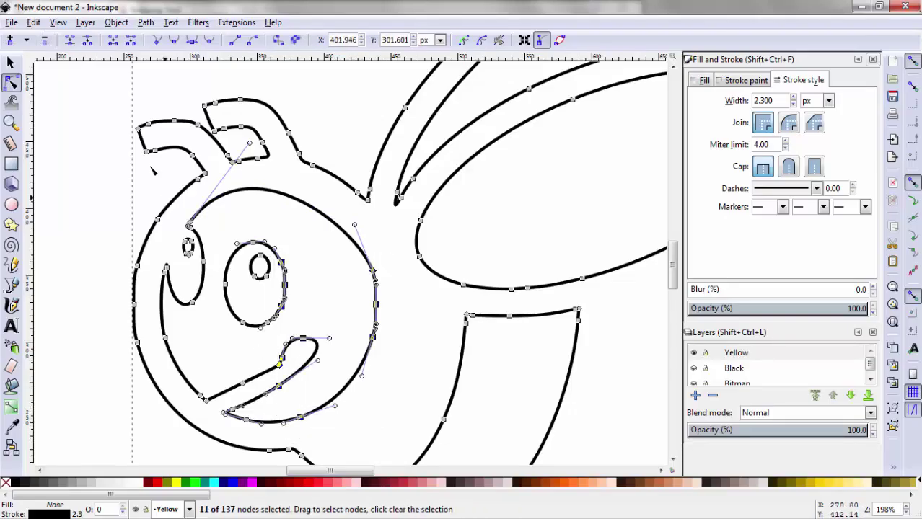
click(44, 41)
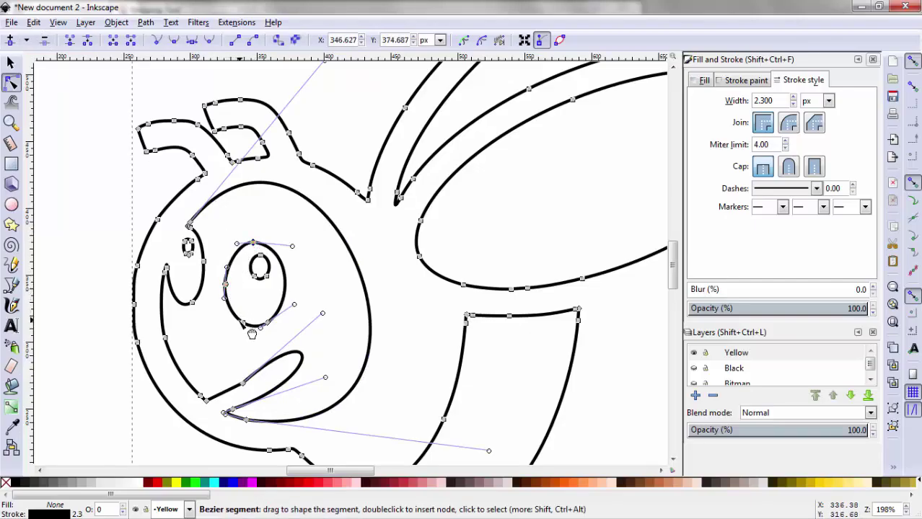
- Delete the remaining nodes of the larger eye's outer outline, keeping the small highlight inside it
click(274, 333)
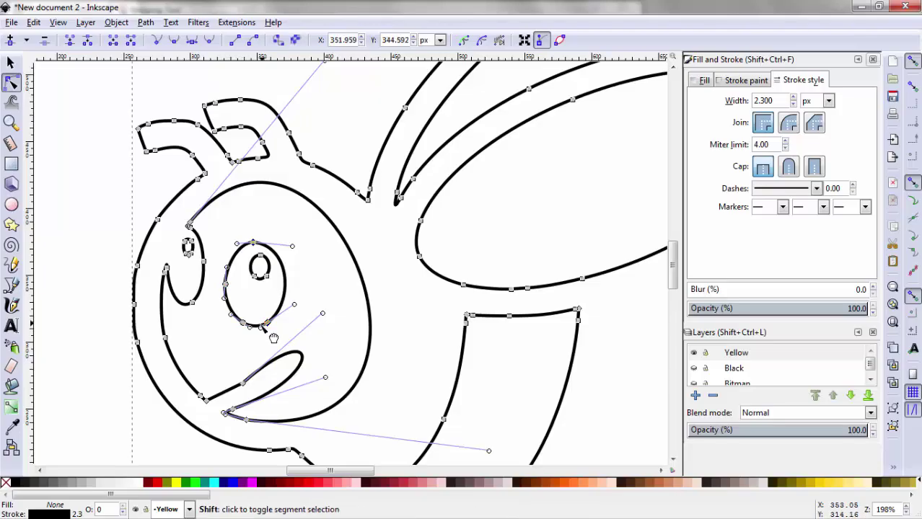
click(32, 41)
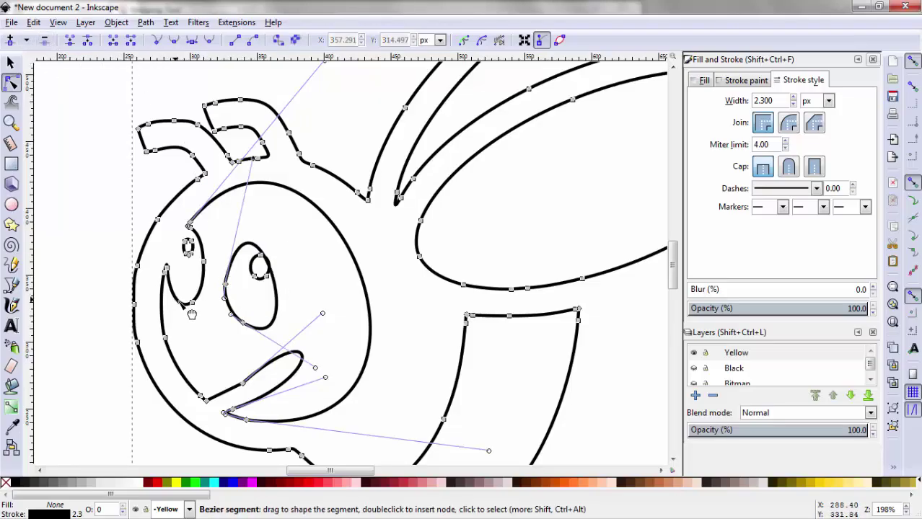
shift+click(225, 287)
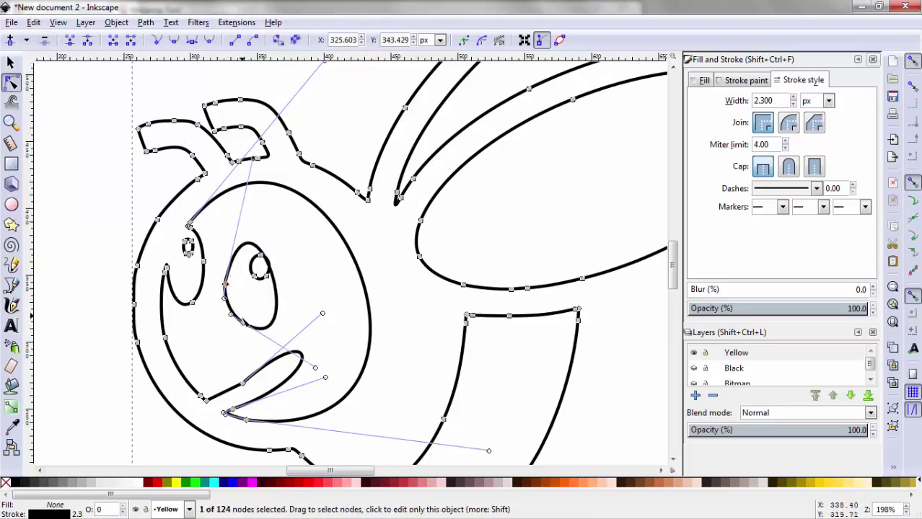
shift+click(244, 325)
click(44, 41)
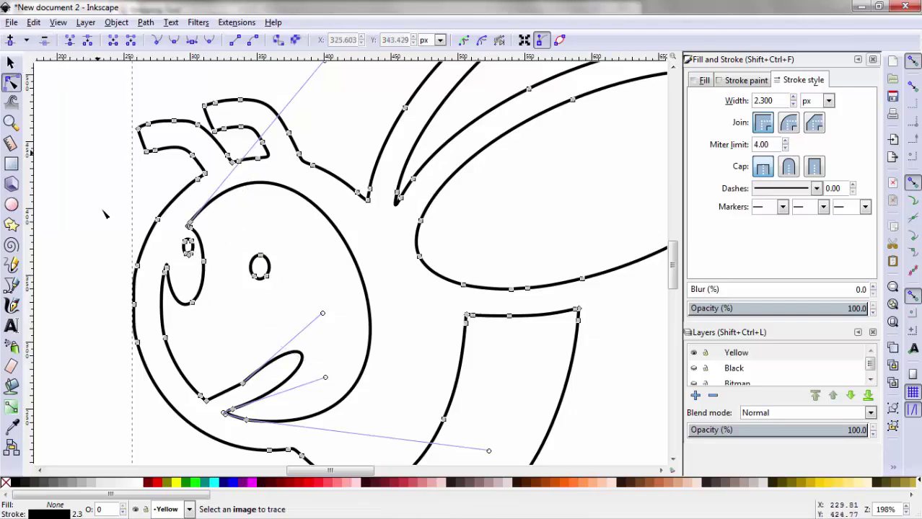
- Delete the remaining nodes of the smaller eye's outline, inner face outline and mouth, keeping the outer head contour and both eye highlights
click(196, 231)
click(45, 40)
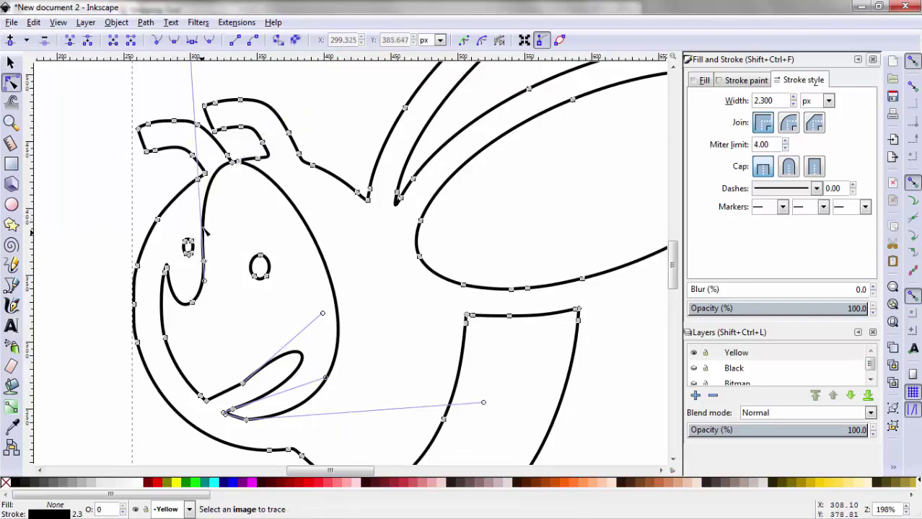
drag(214, 244, 204, 314)
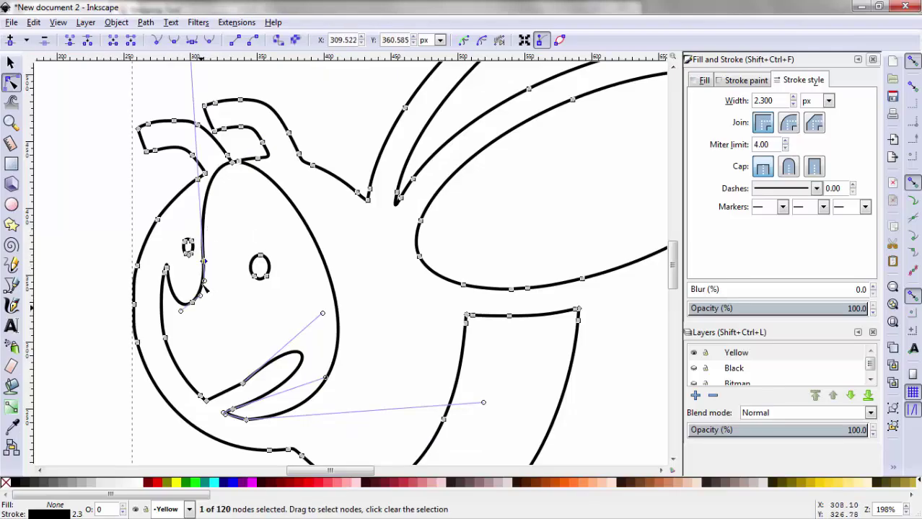
click(45, 41)
mouse_move(152, 259)
mouse_down()
mouse_move(217, 339)
mouse_move(235, 413)
mouse_move(252, 427)
mouse_move(244, 425)
mouse_up()
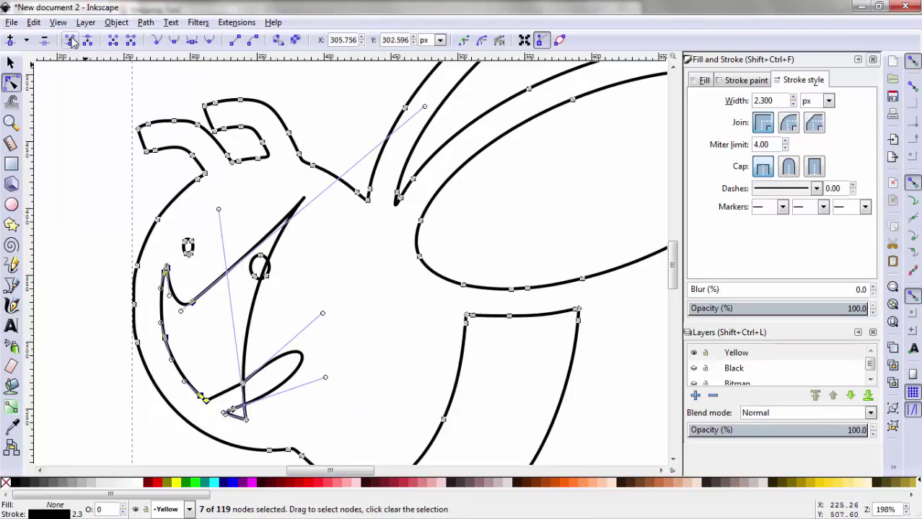
click(44, 40)
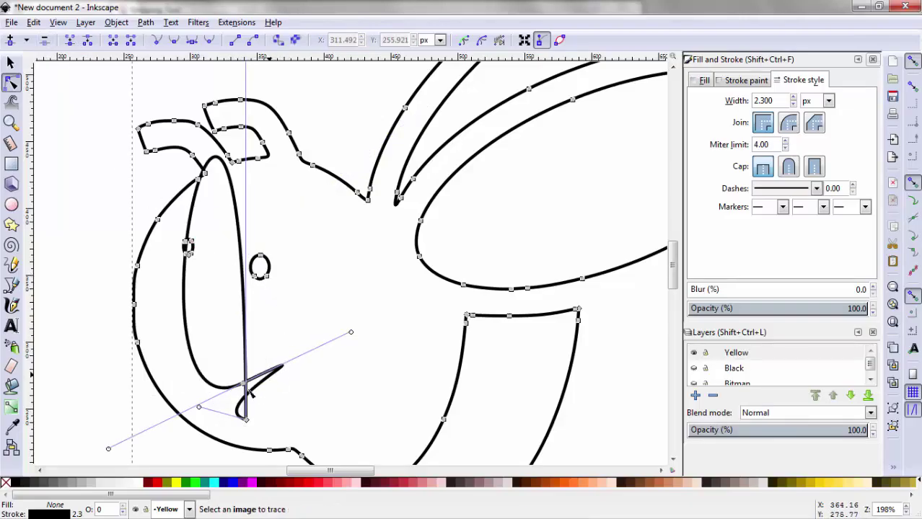
drag(210, 363, 265, 430)
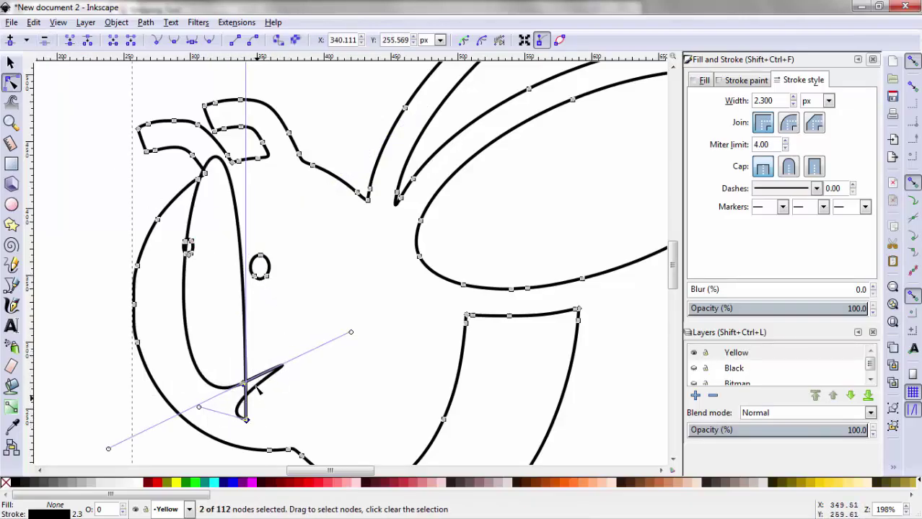
click(45, 41)
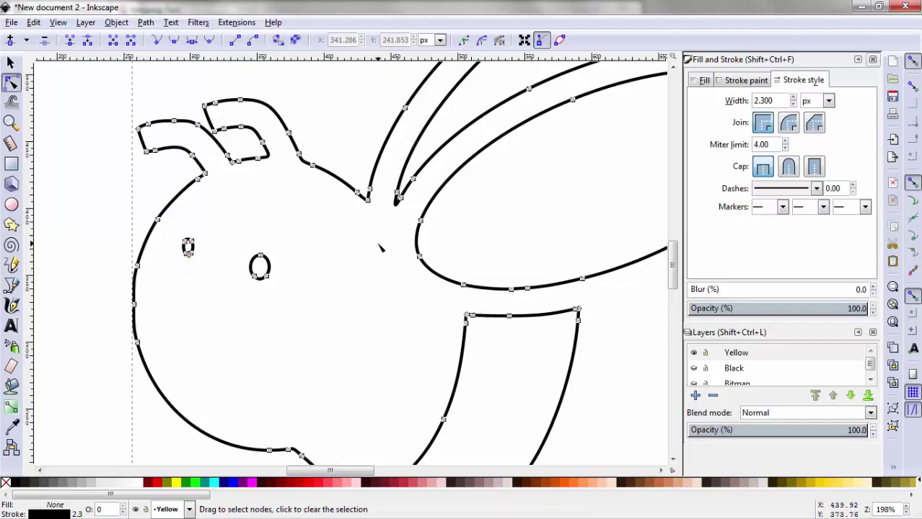
- Delete all nodes of the front stripe cut-out in the bee's body
scroll(383, 246, down, 2)
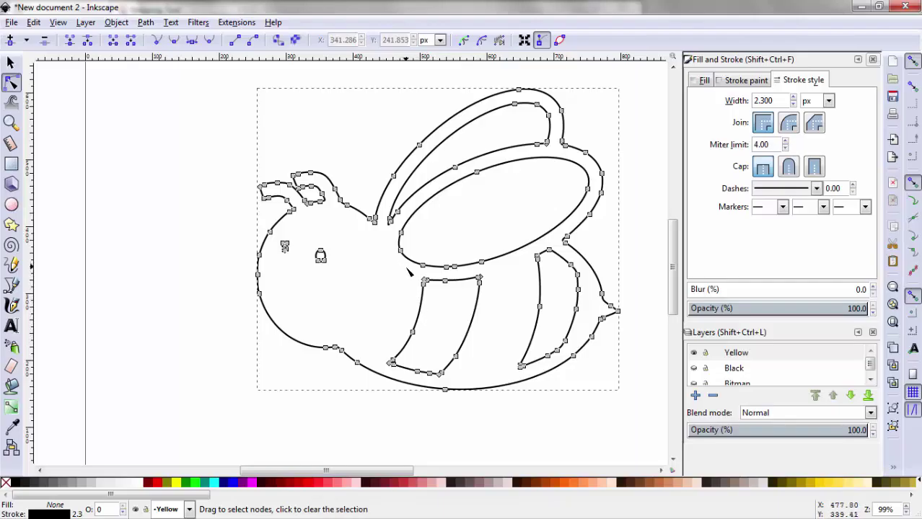
drag(373, 271, 499, 377)
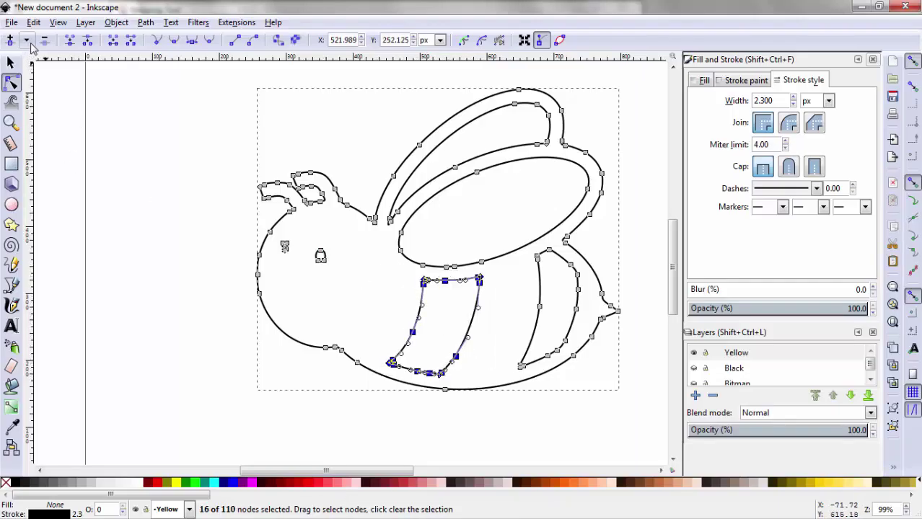
key(Delete)
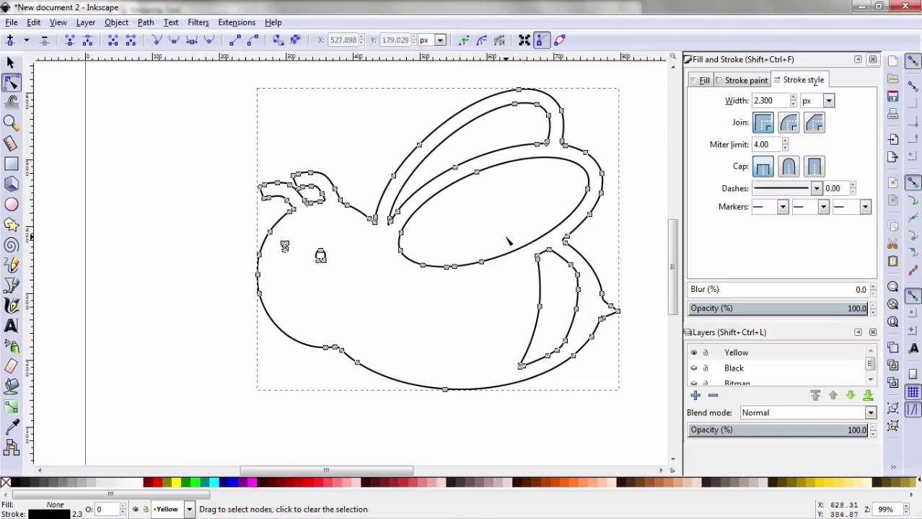
- Delete all nodes of the rear stripe cut-out near the bee's stinger
drag(509, 249, 561, 382)
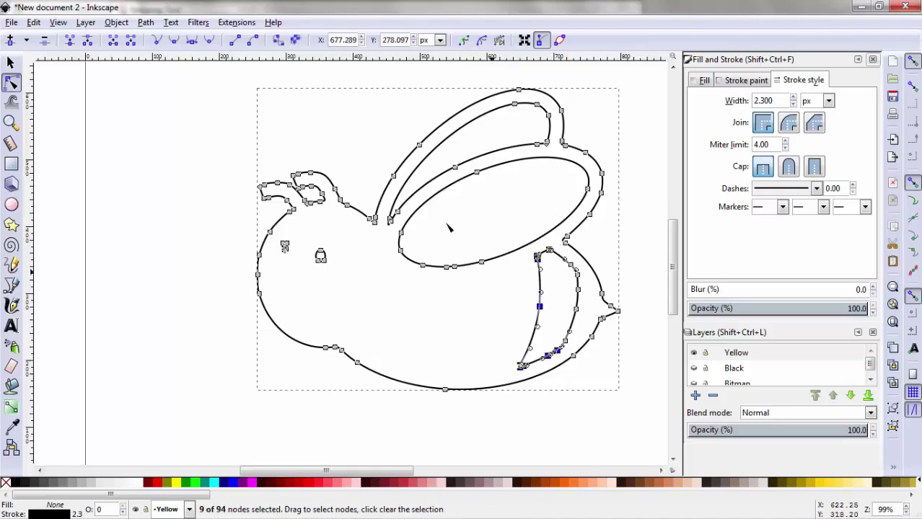
click(44, 40)
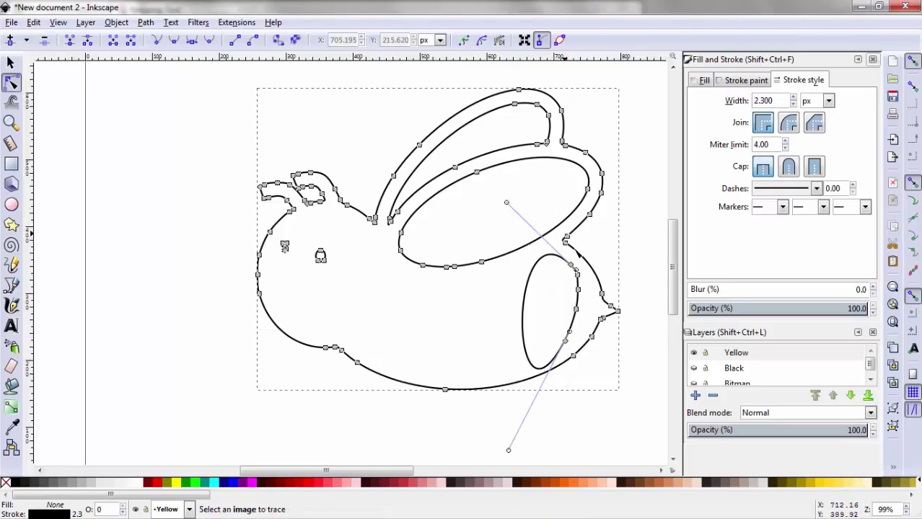
drag(559, 249, 585, 353)
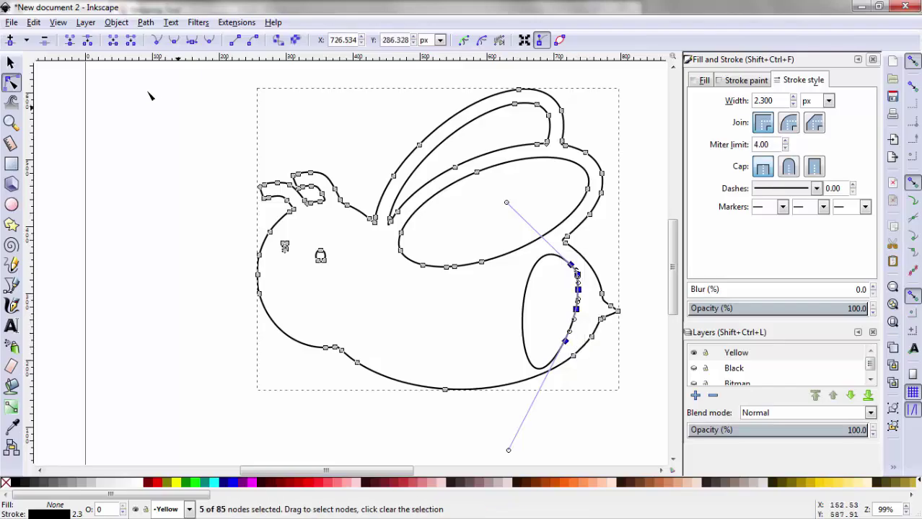
click(44, 39)
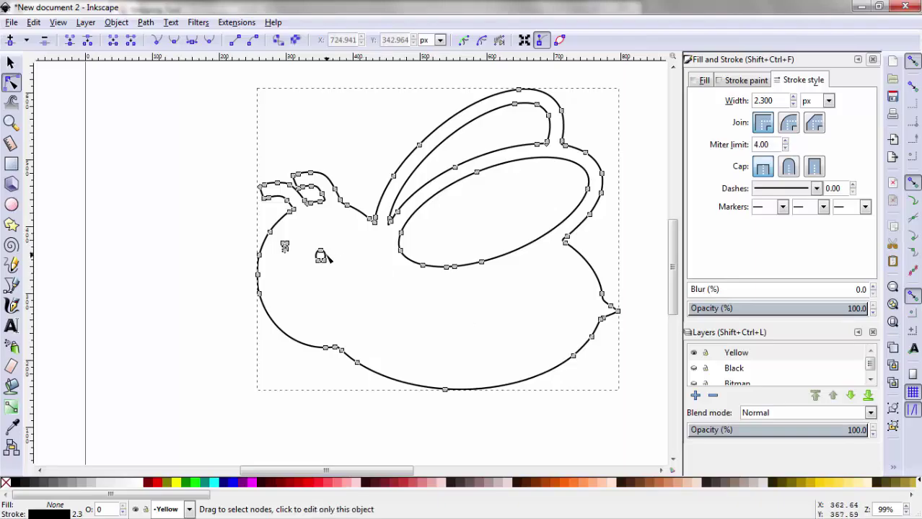
- Remove the bee path's stroke, fill it with flat yellow (ffff00ff), and deselect it
click(742, 81)
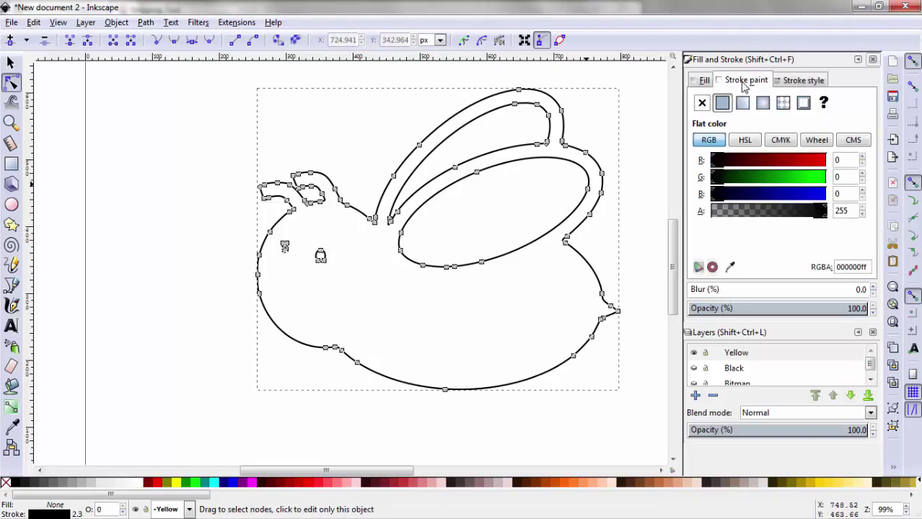
click(703, 103)
click(704, 80)
click(722, 104)
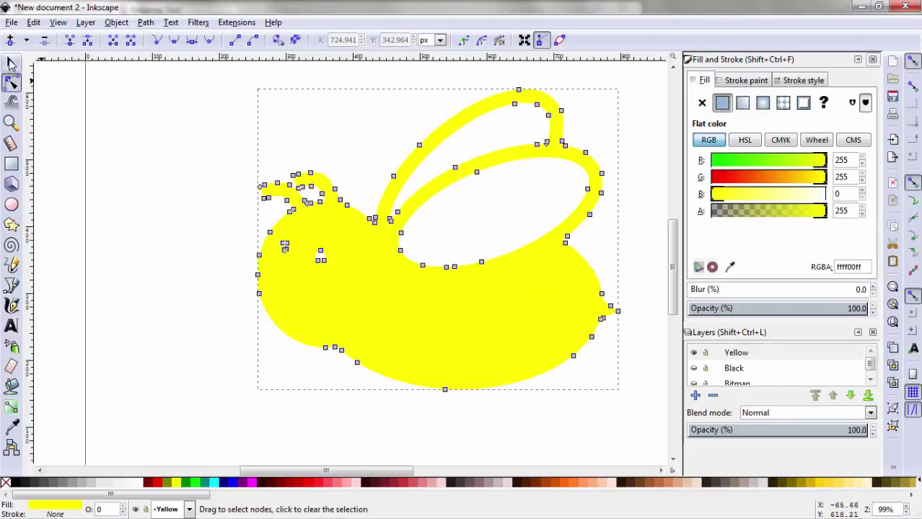
click(11, 63)
click(150, 133)
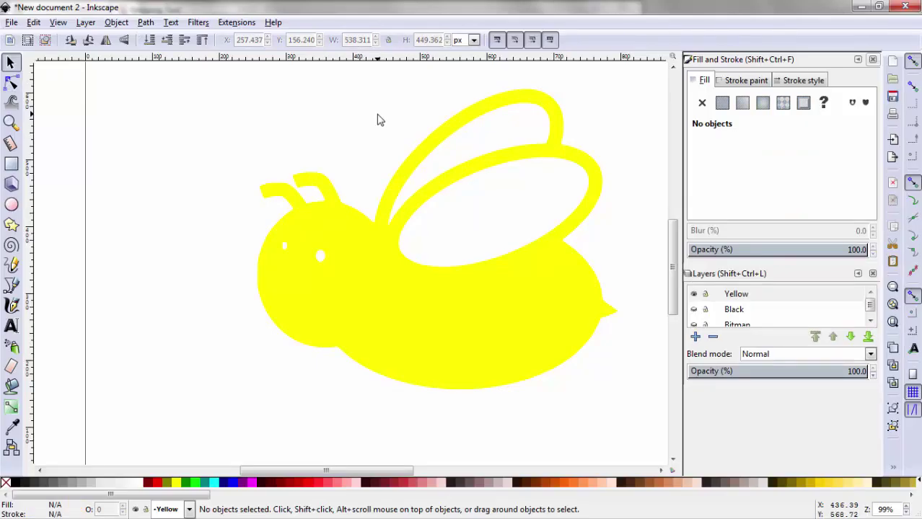
- Hide the Bitmap layer and make Black the visible, active layer
click(872, 60)
right_click(729, 95)
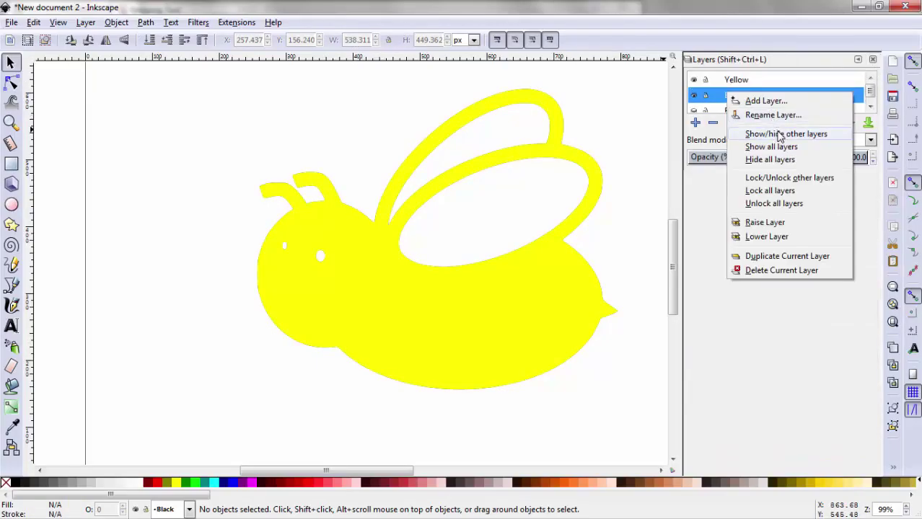
click(763, 223)
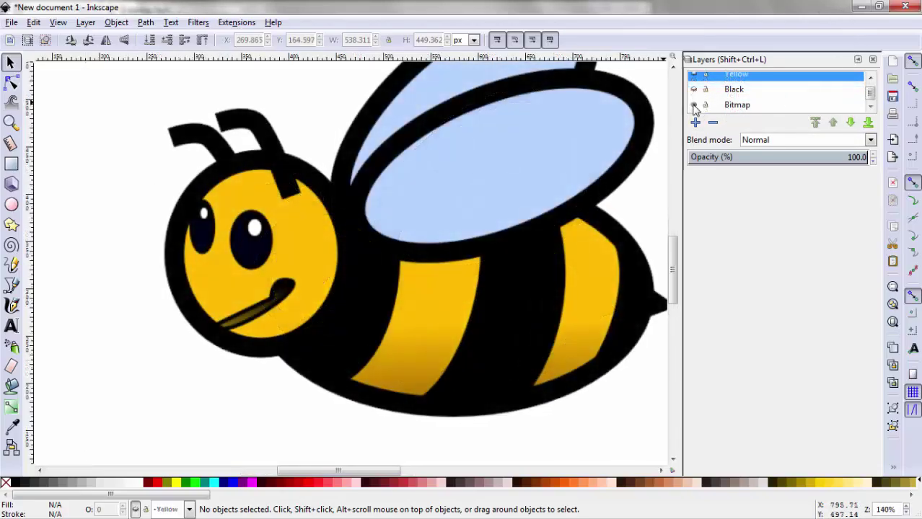
click(694, 105)
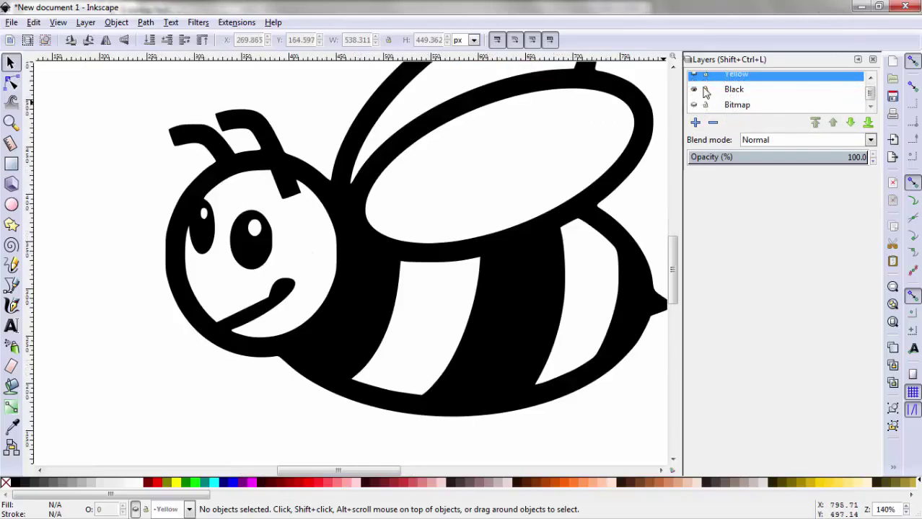
click(749, 92)
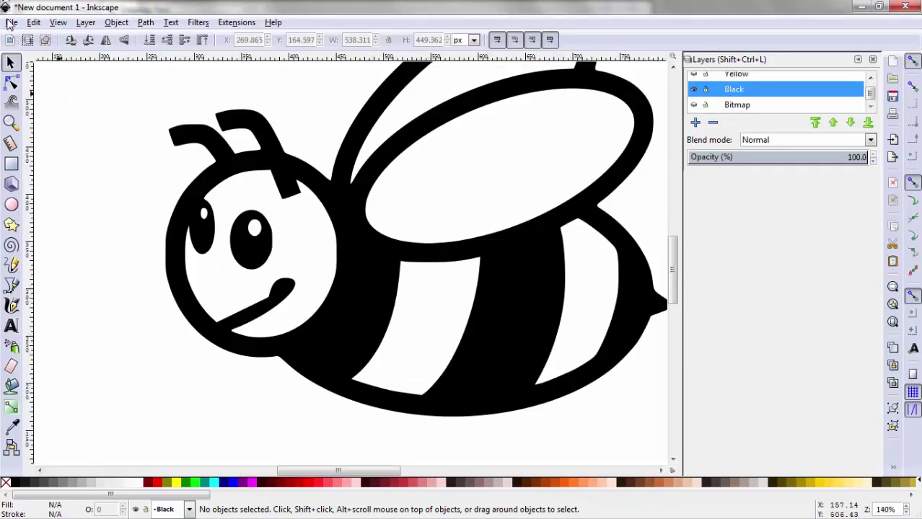
- Save the drawing in the Art folder as an Inkscape SVG named Bumble bee - black
click(11, 23)
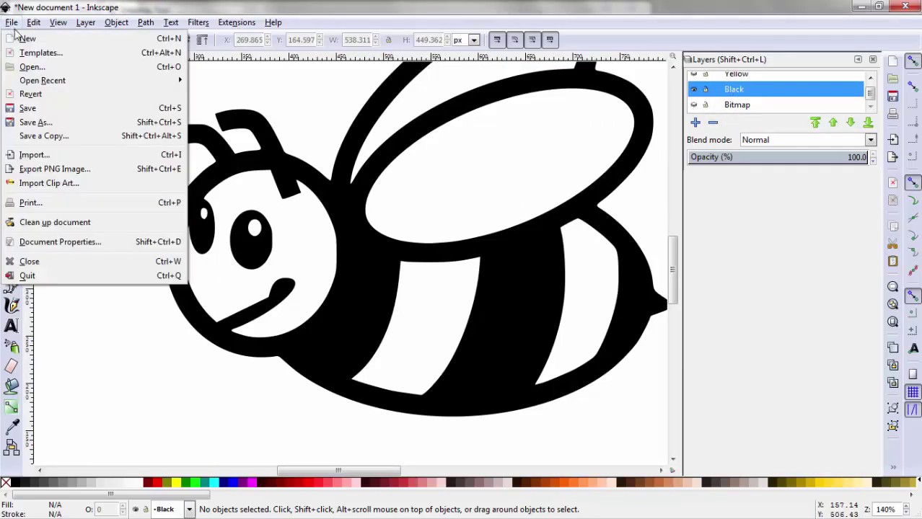
click(50, 128)
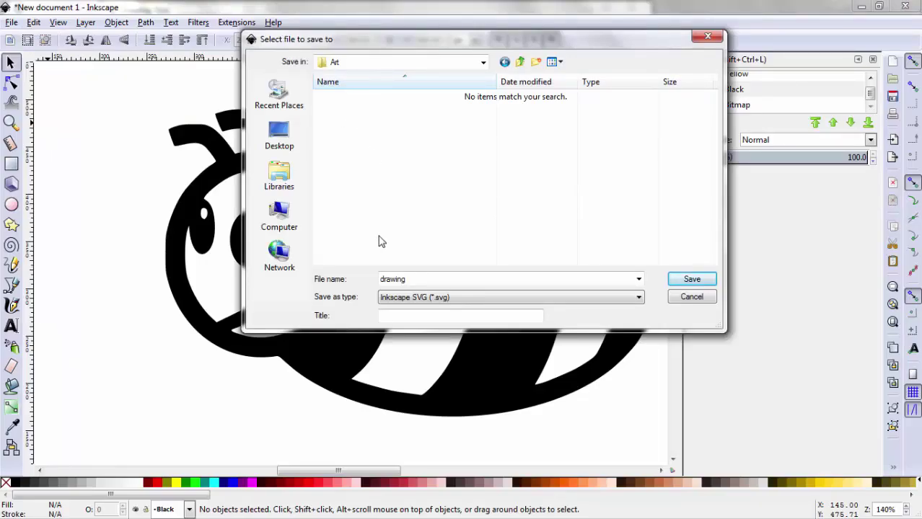
drag(417, 277, 370, 277)
text(Bumble bee - black)
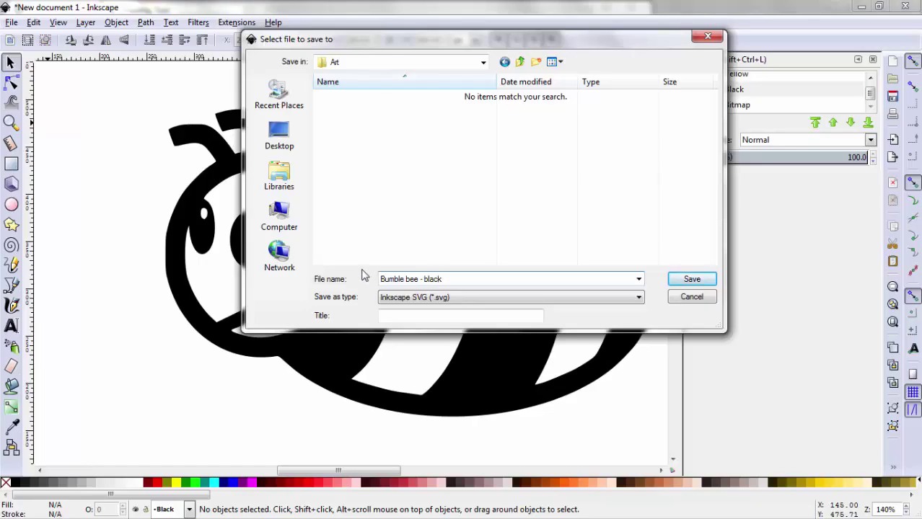
click(690, 281)
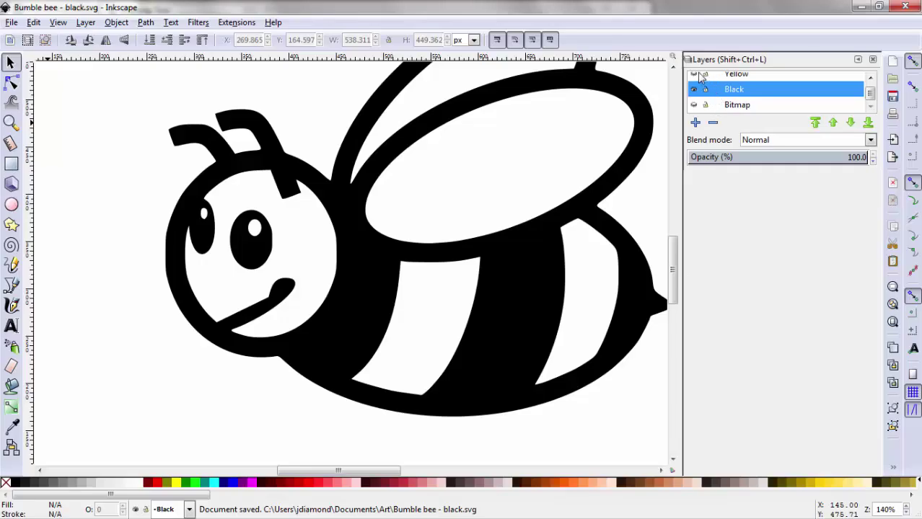
- Show only the Yellow layer, make it active, and save the drawing as Bumble bee - yellow in Inkscape SVG format
click(694, 89)
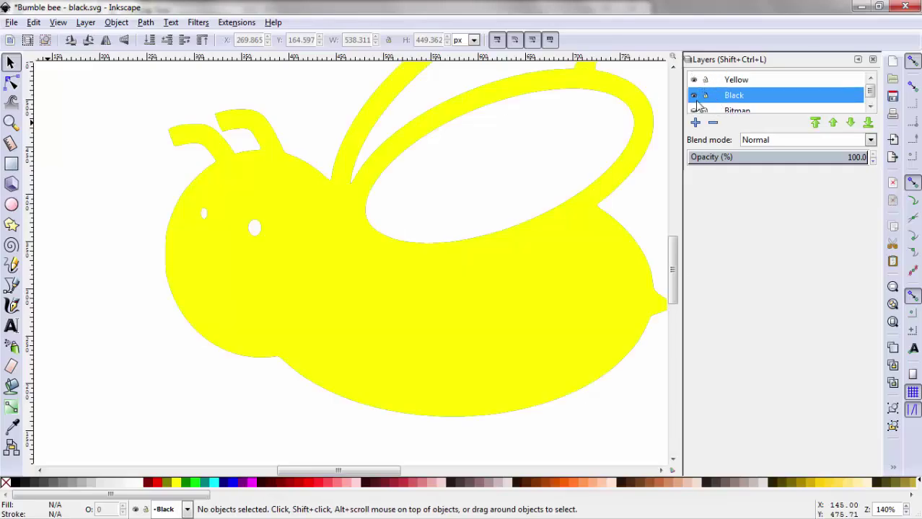
click(741, 82)
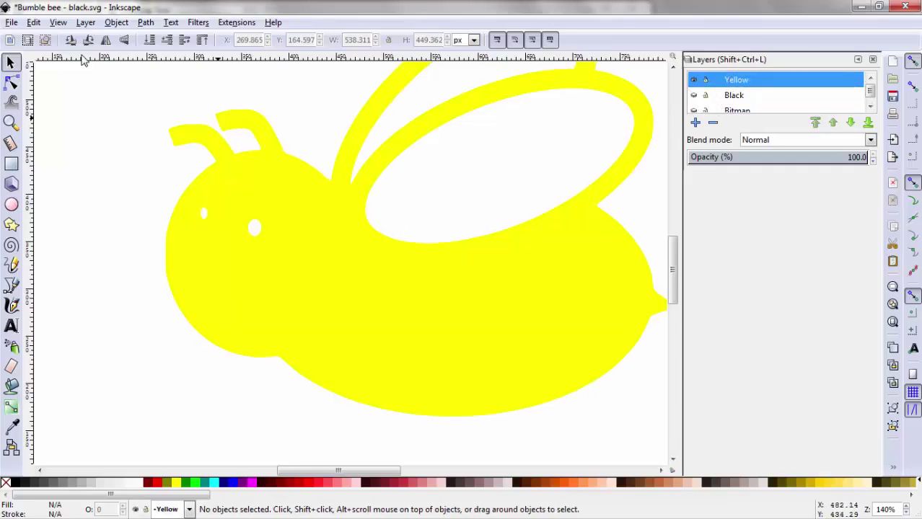
click(12, 23)
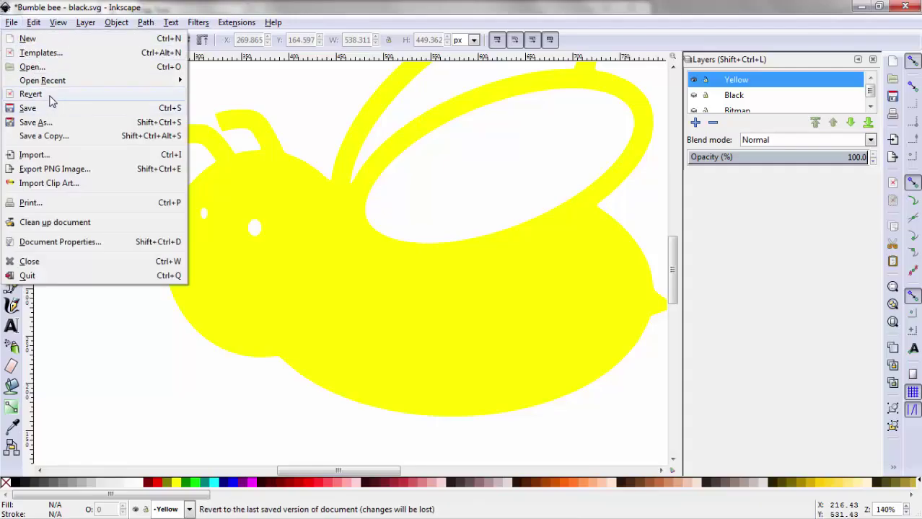
click(53, 122)
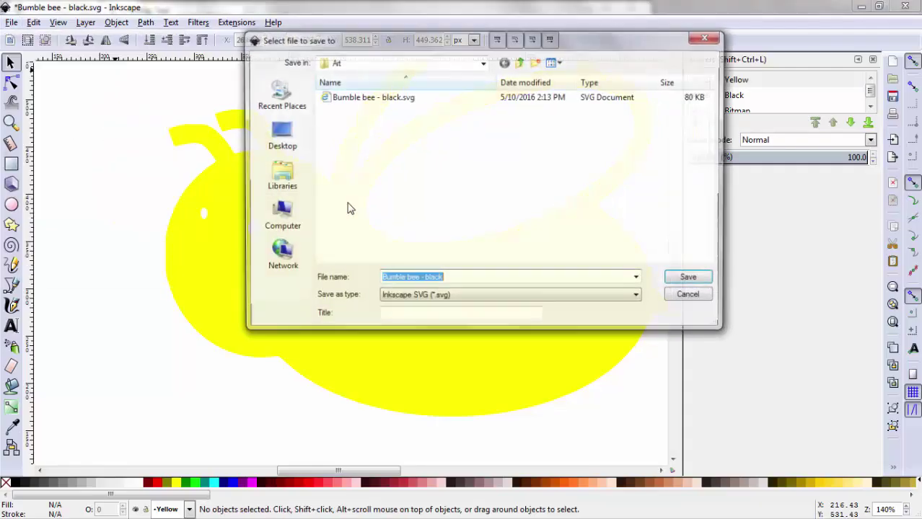
click(449, 280)
drag(429, 279, 425, 281)
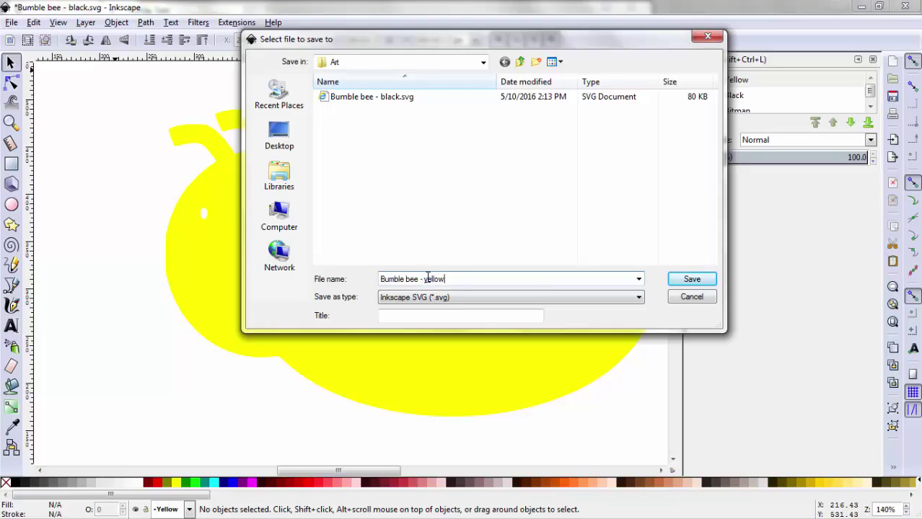
click(685, 283)
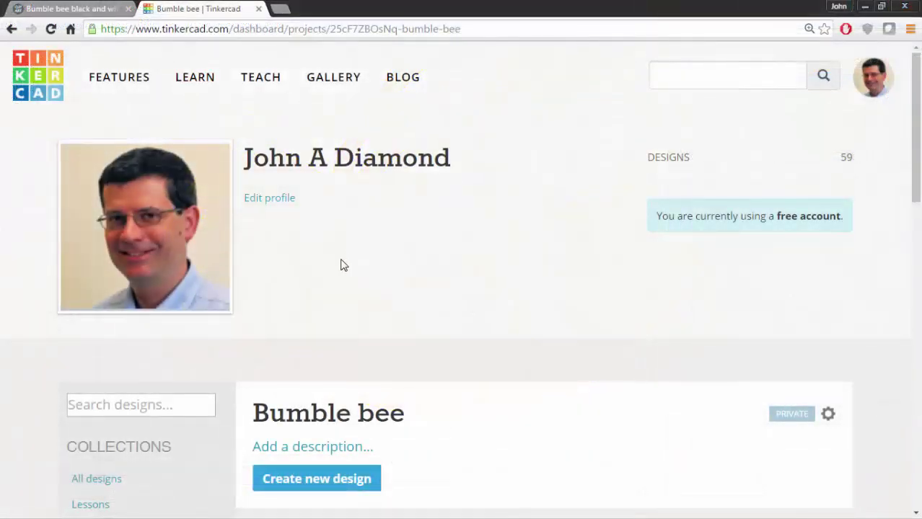
- Switch to Tinkercad, create a new design in the Bumble bee project, and name it Bumble bee
click(299, 487)
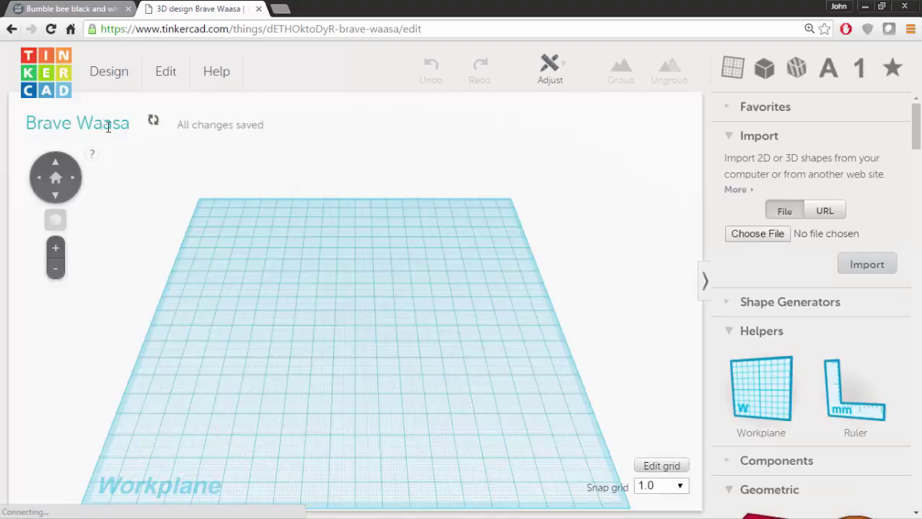
click(113, 77)
click(118, 173)
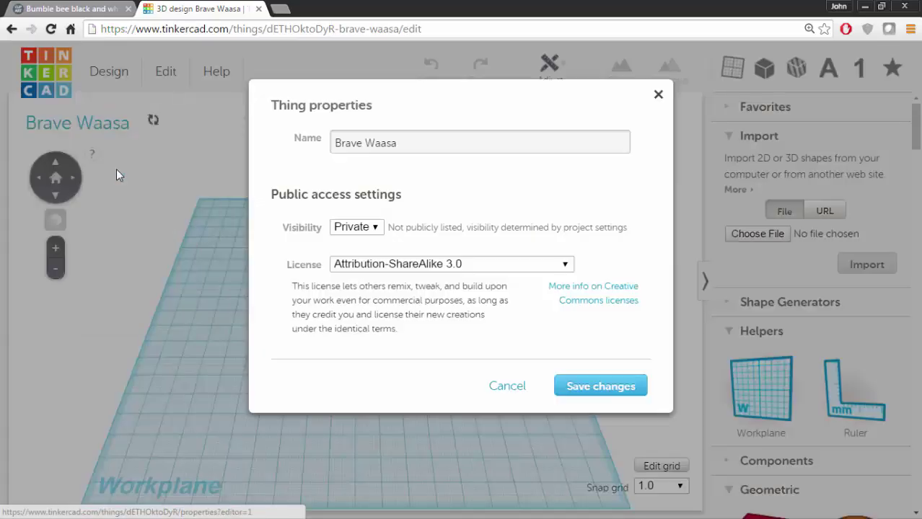
drag(406, 144, 318, 130)
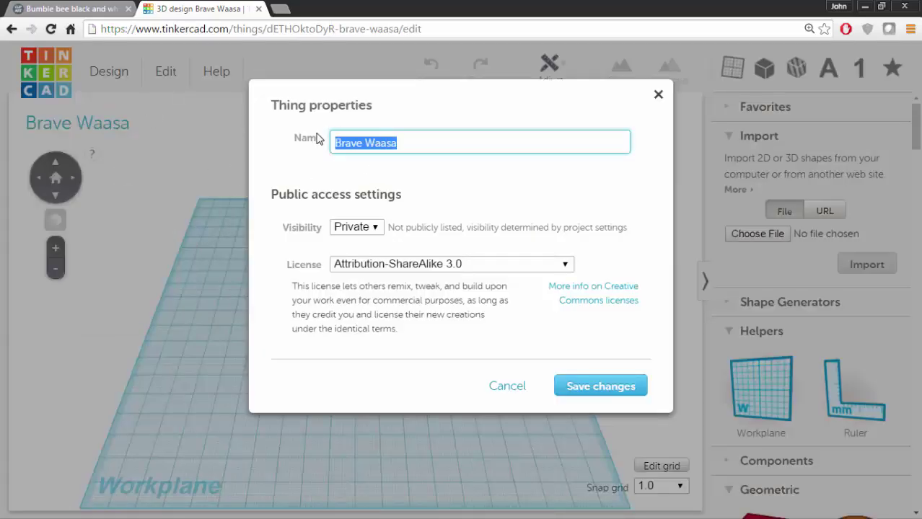
text(Bumble bee)
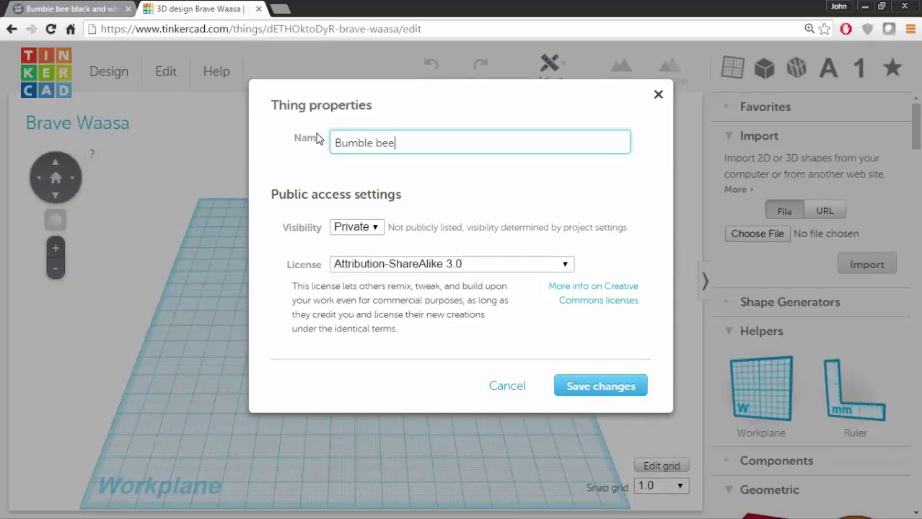
click(593, 391)
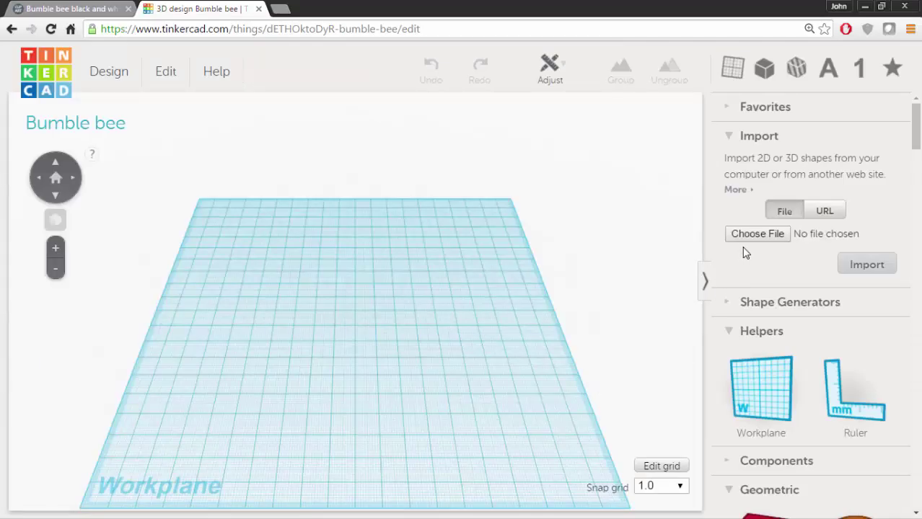
- Import Bumble bee - yellow.svg from the Art folder at 10% scale with a height of 0.4 mm
click(763, 238)
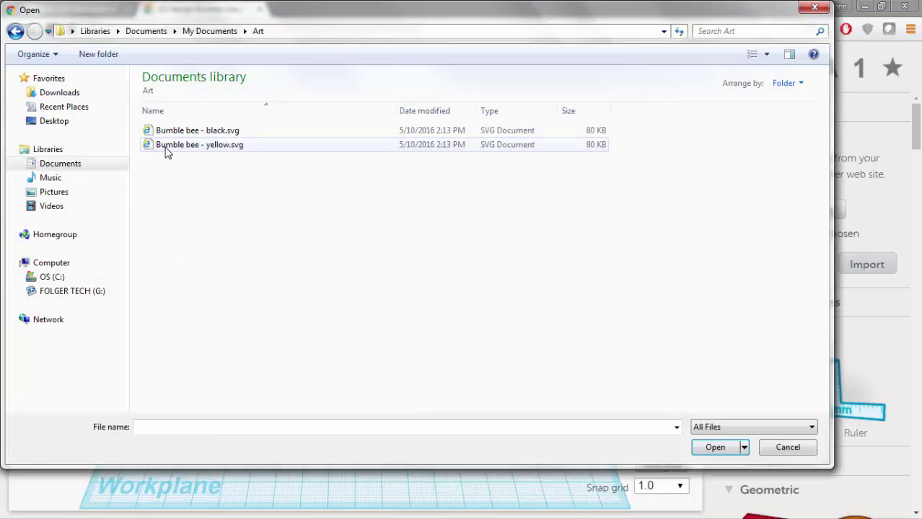
click(168, 146)
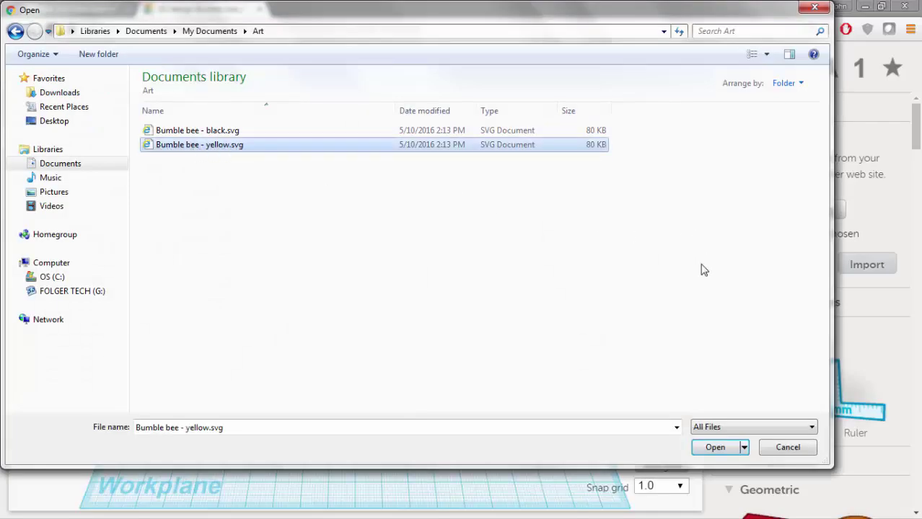
click(717, 448)
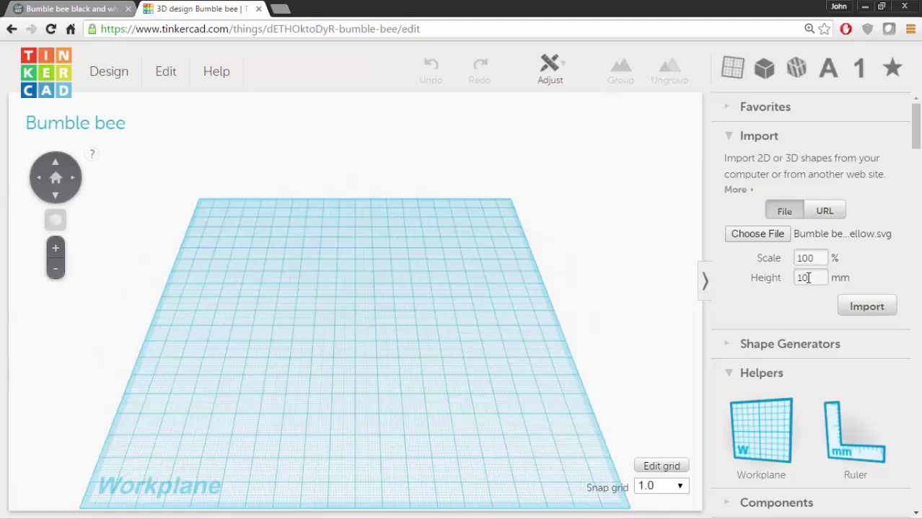
drag(813, 281, 798, 283)
click(813, 258)
click(883, 310)
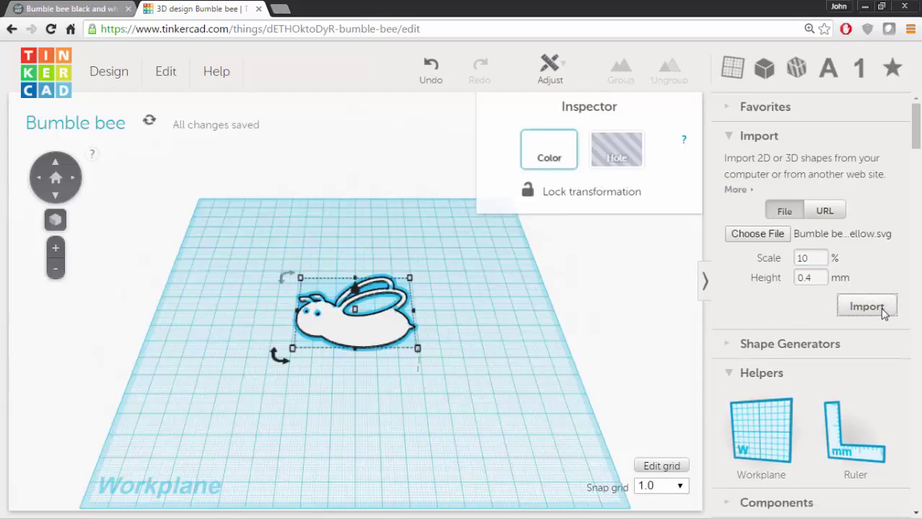
- Place a ruler with its origin on the rear part of the imported bee's body
click(355, 399)
drag(425, 407, 383, 323)
click(383, 322)
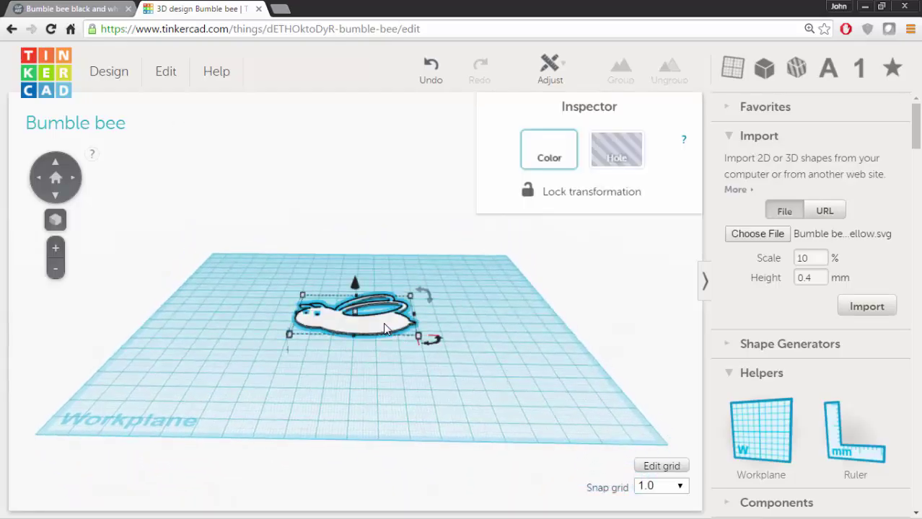
drag(839, 441, 413, 335)
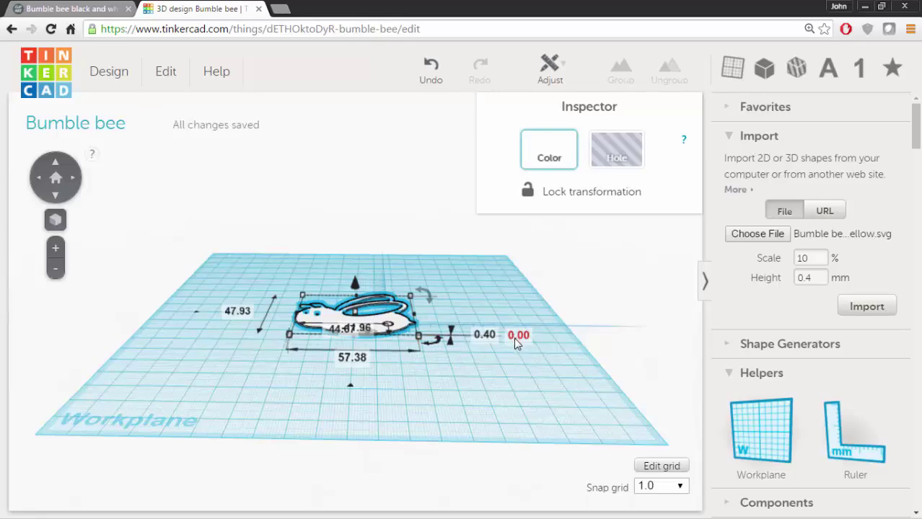
- Set the yellow bee shape's elevation above the workplane to 0.6 mm and deselect it
click(516, 337)
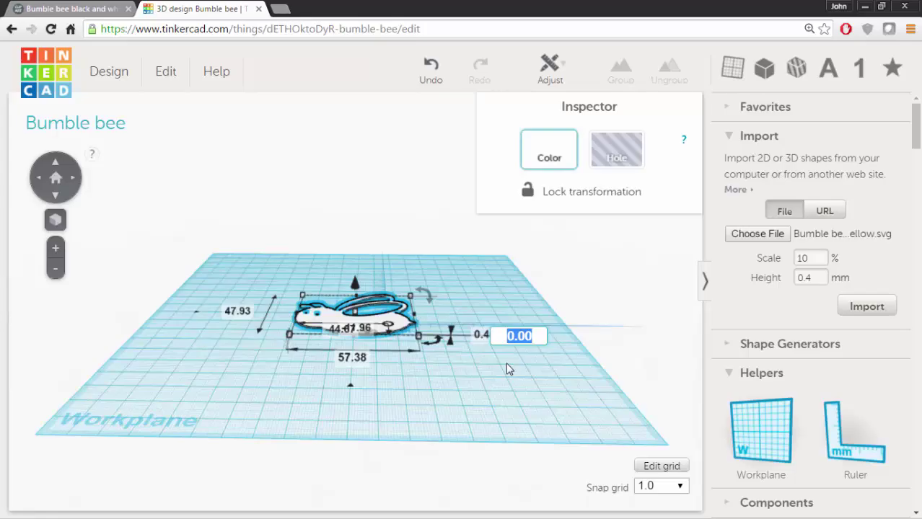
text(0.6)
key(Return)
drag(390, 391, 387, 318)
scroll(387, 318, up, 4)
drag(393, 319, 426, 432)
click(638, 269)
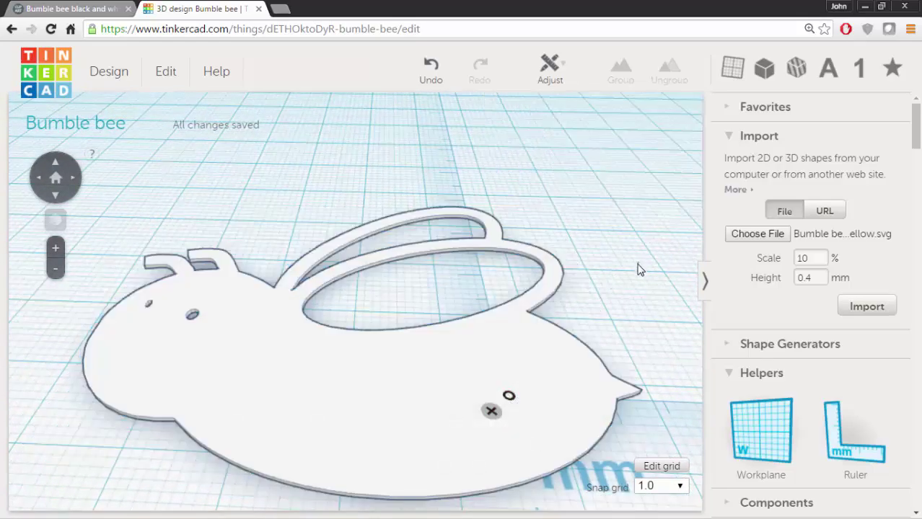
- Import Bumble bee - black.svg from the Art folder at 10% scale with a height of 0.4 mm
click(759, 235)
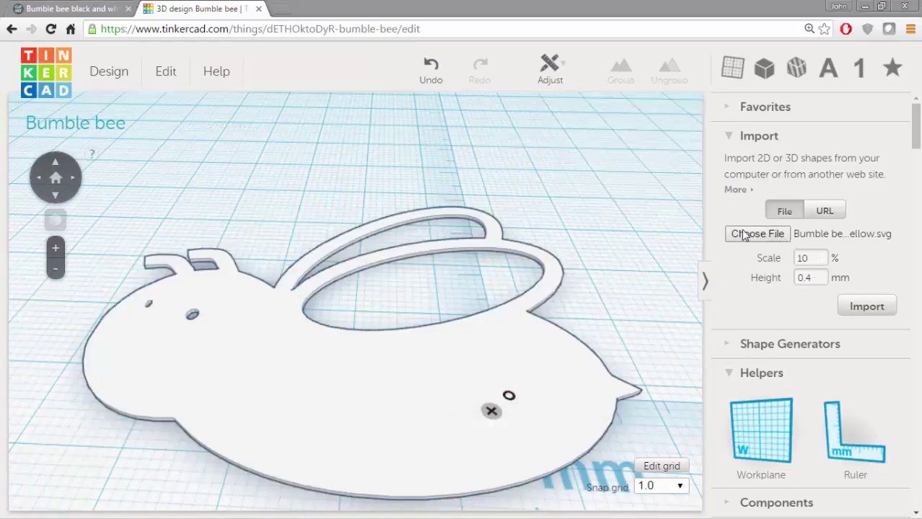
click(208, 131)
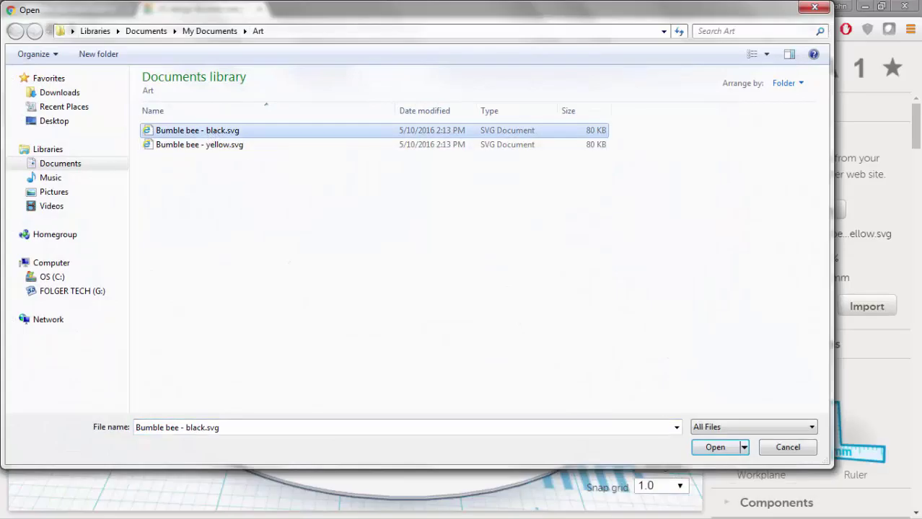
click(725, 448)
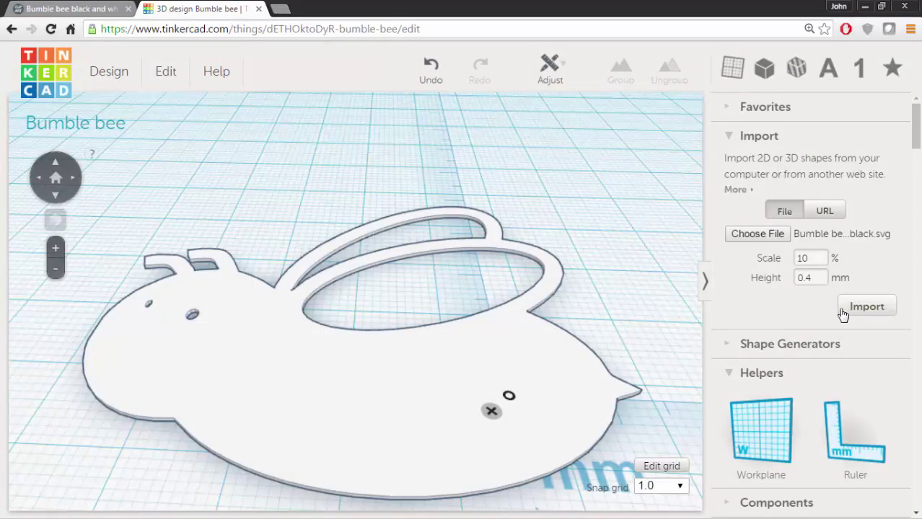
click(866, 308)
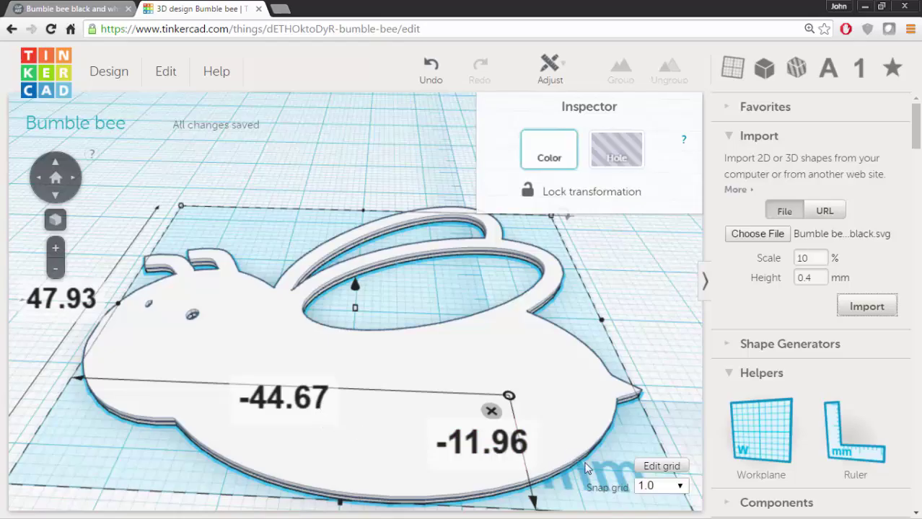
- Set the black bee shape's elevation above the workplane to 1 mm and deselect it
drag(683, 416, 681, 353)
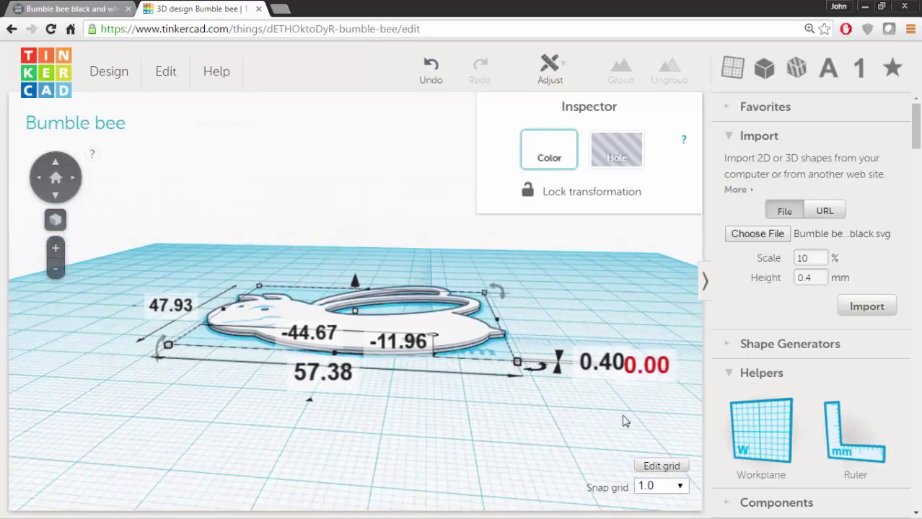
click(648, 366)
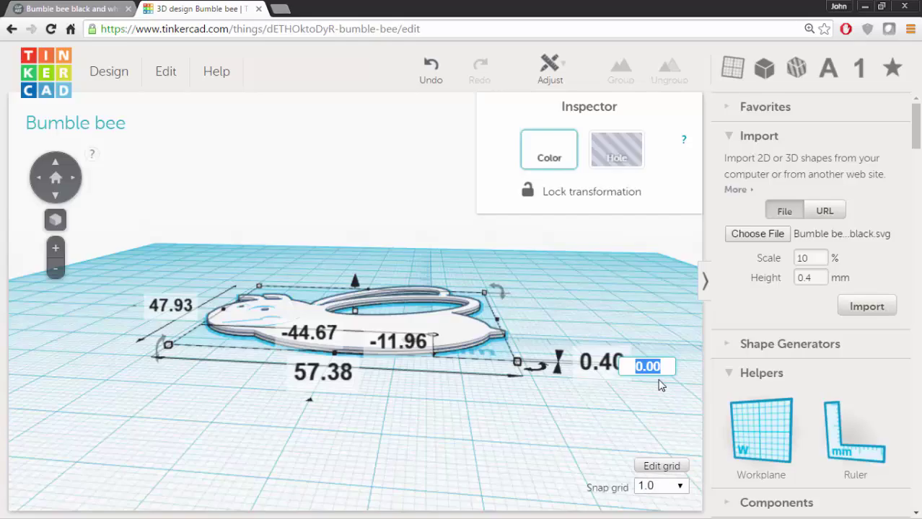
text(1)
key(Return)
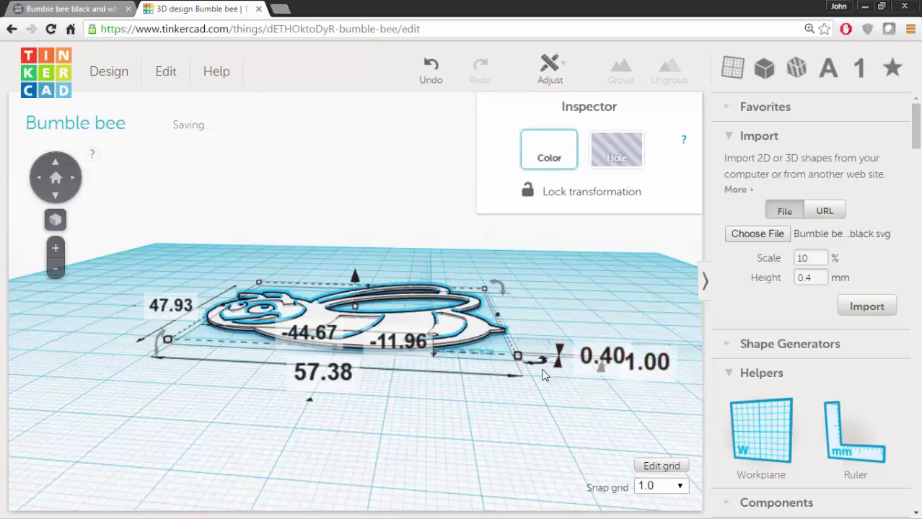
key(f)
click(512, 484)
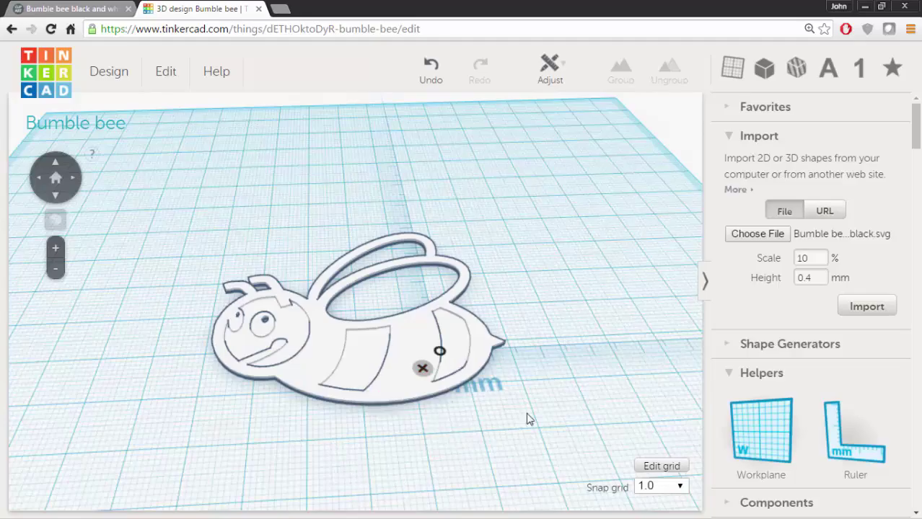
- Add a cylinder over the bee and enlarge it proportionally to about 58 mm in diameter
scroll(771, 366, down, 5)
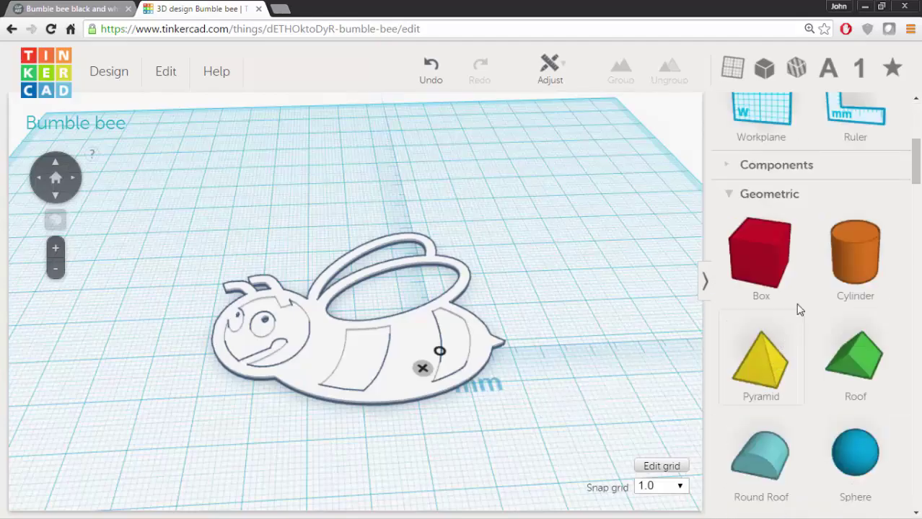
drag(862, 261, 362, 313)
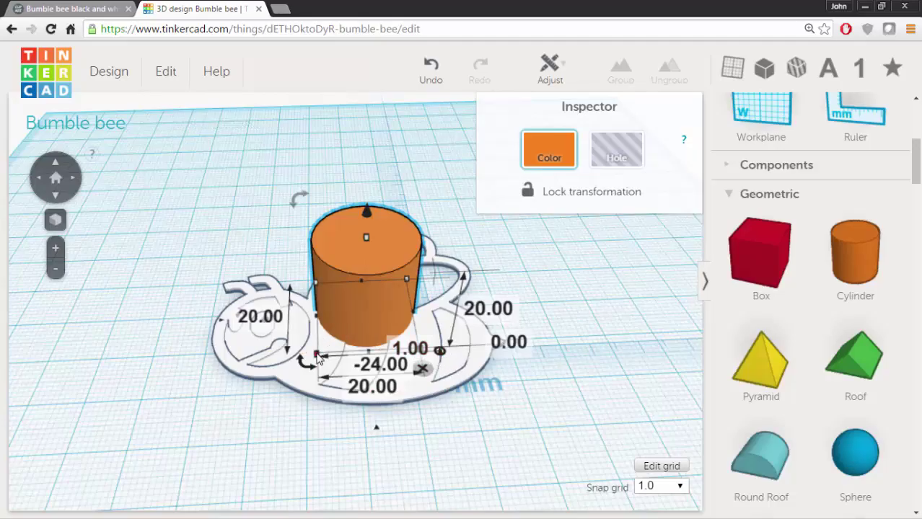
drag(320, 360, 182, 469)
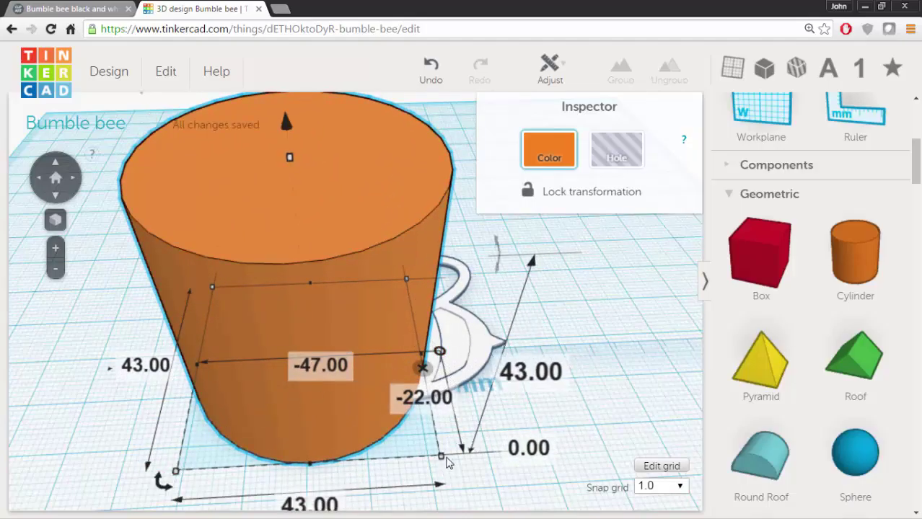
drag(443, 462, 551, 497)
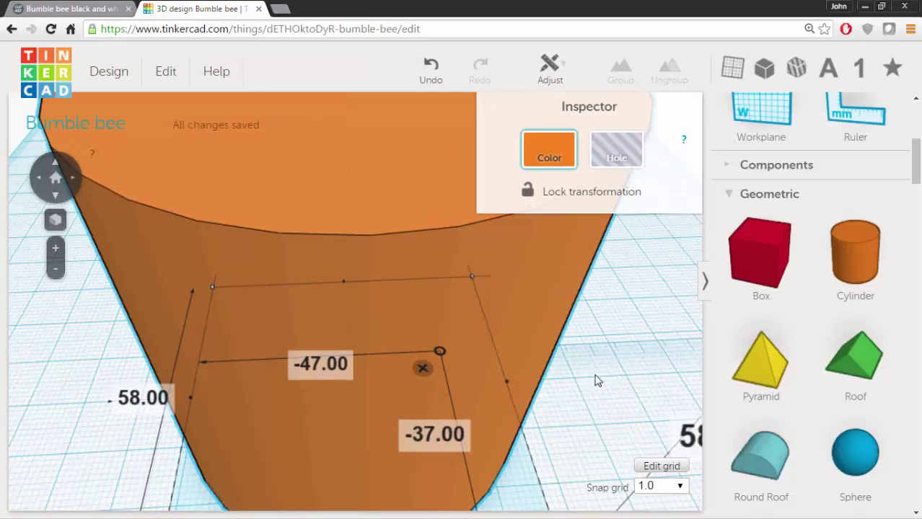
- Set the cylinder's height to 0.6 mm to flatten it into a base disc
key(f)
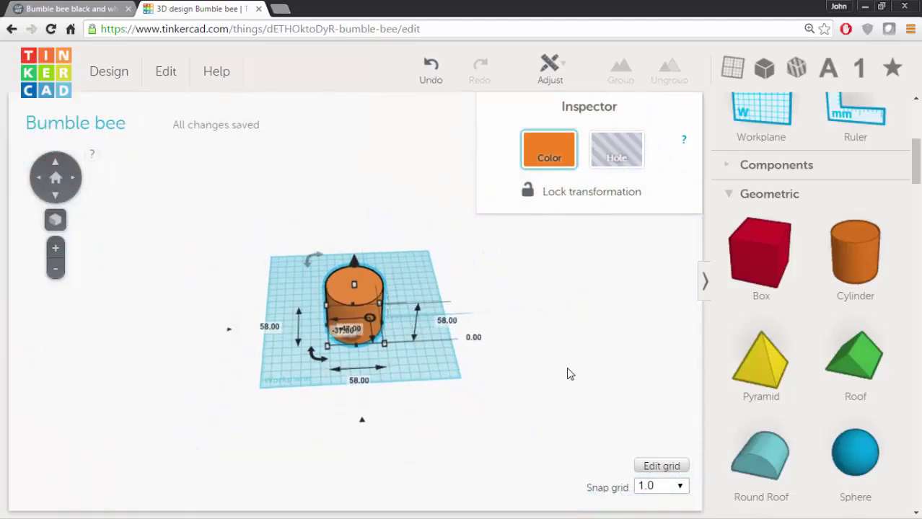
click(446, 322)
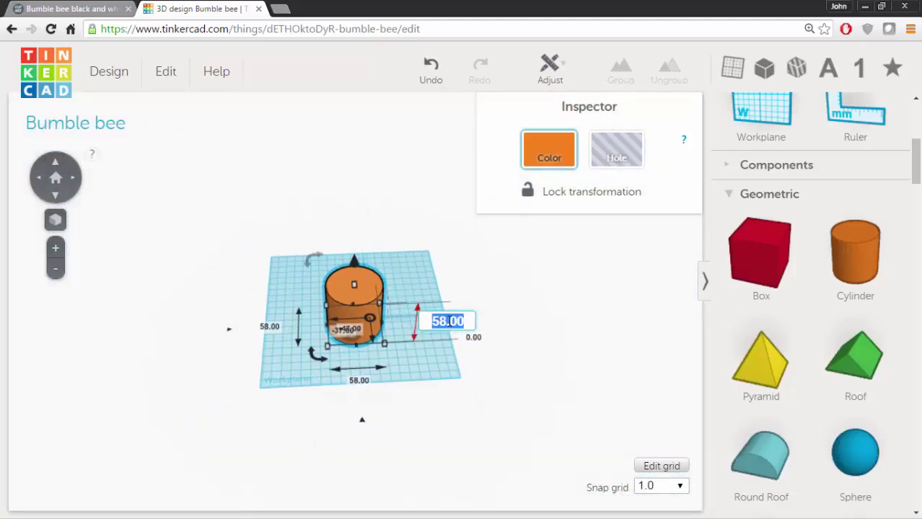
text(0.6)
key(Return)
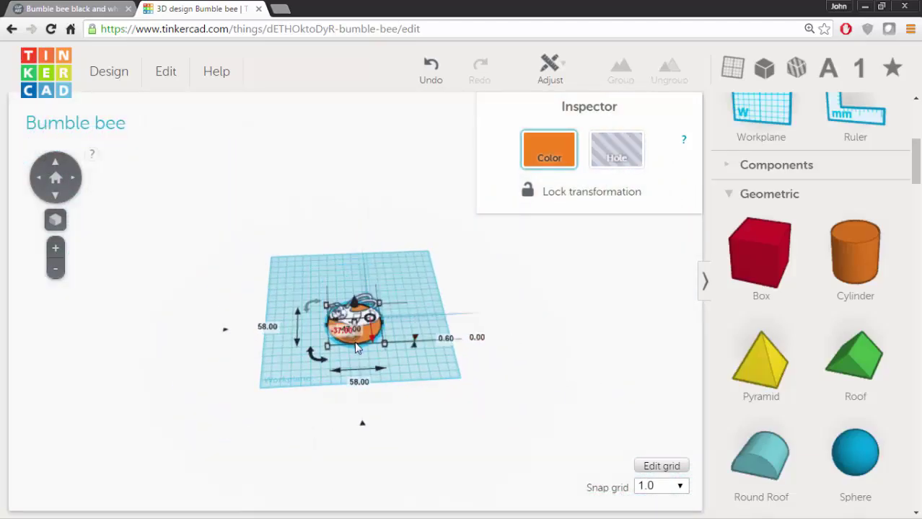
- Nudge the base disc towards the back of the workplane under the bee, to a front offset of -21 mm from the ruler
scroll(394, 328, up, 5)
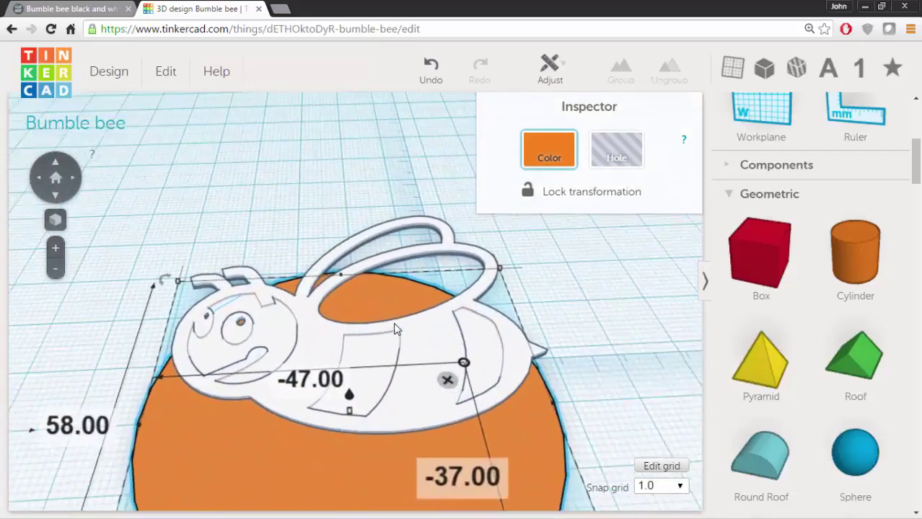
scroll(416, 382, down, 1)
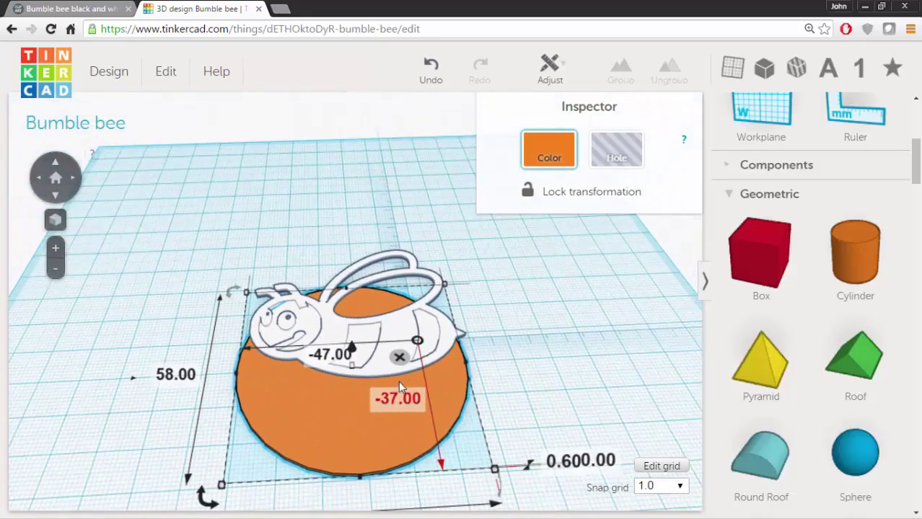
key(Up)
key(Up)
key(Up)
key(Up)
key(Up)
key(Up)
key(Up)
key(Up)
key(Up)
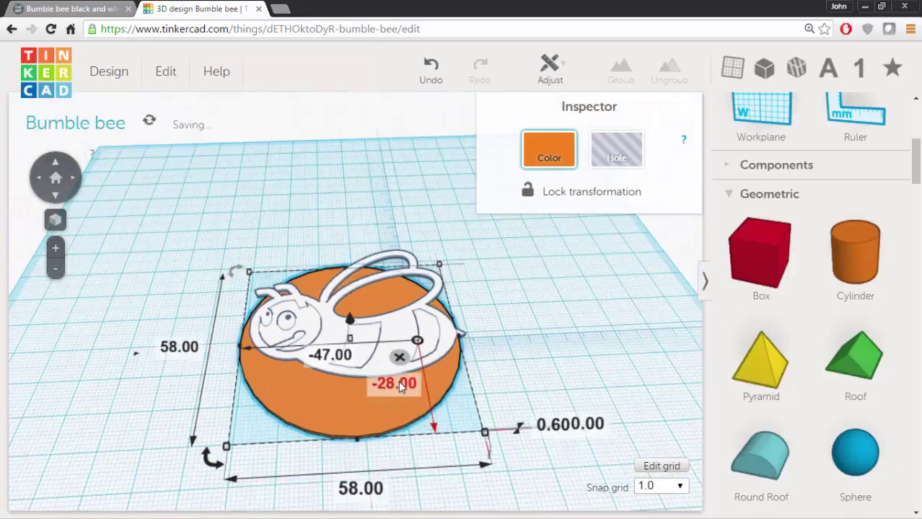
key(Up)
key(Up)
key(Up)
key(Up)
key(Up)
key(Up)
key(Up)
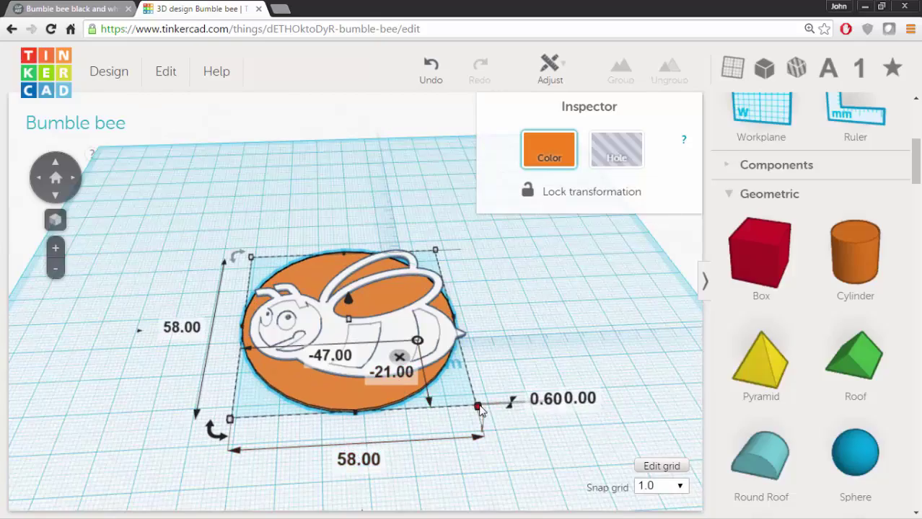
- Enlarge the base disc proportionally to about 63 mm in diameter and nudge it backwards to a front offset of -21 mm
drag(486, 410, 503, 423)
key(Up)
key(Up)
key(Up)
key(Up)
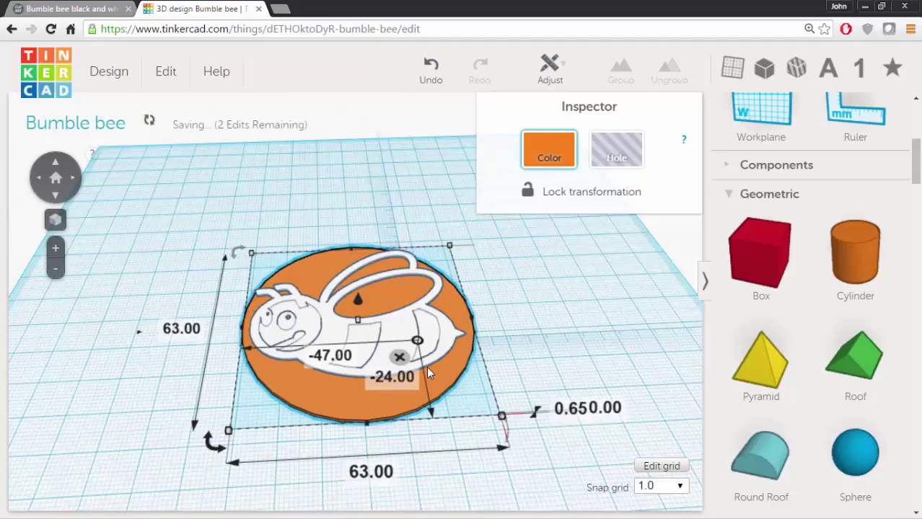
key(Up)
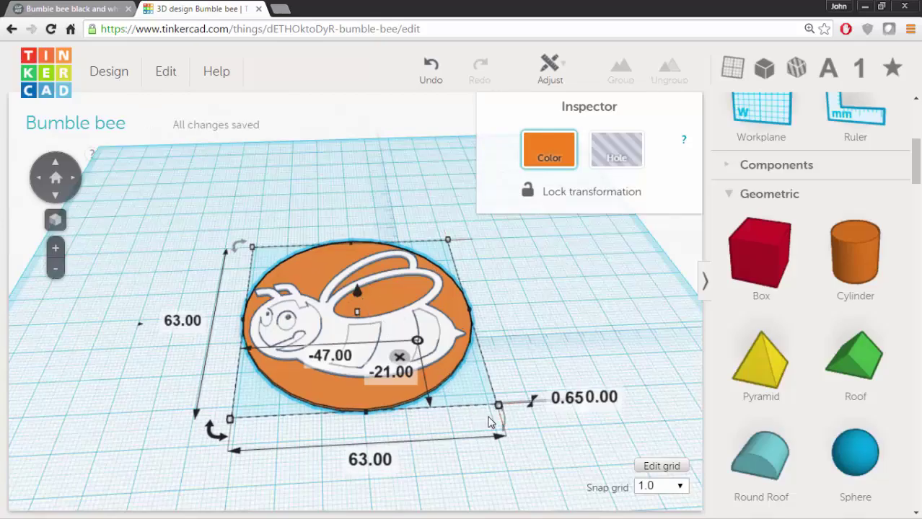
- Enlarge the base disc to about 66 mm in diameter, centre it under the bee at ruler offsets -48 and -21 mm, and deselect it
drag(498, 406, 507, 422)
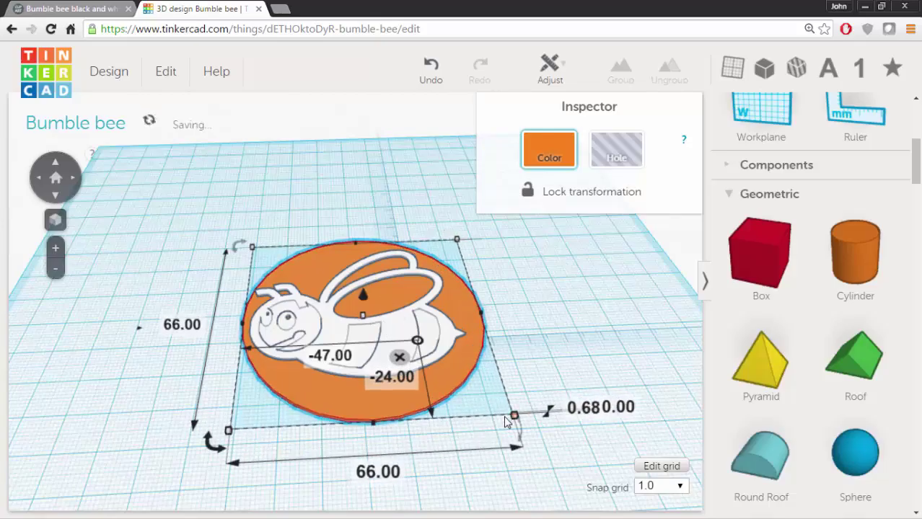
key(Left)
key(Left)
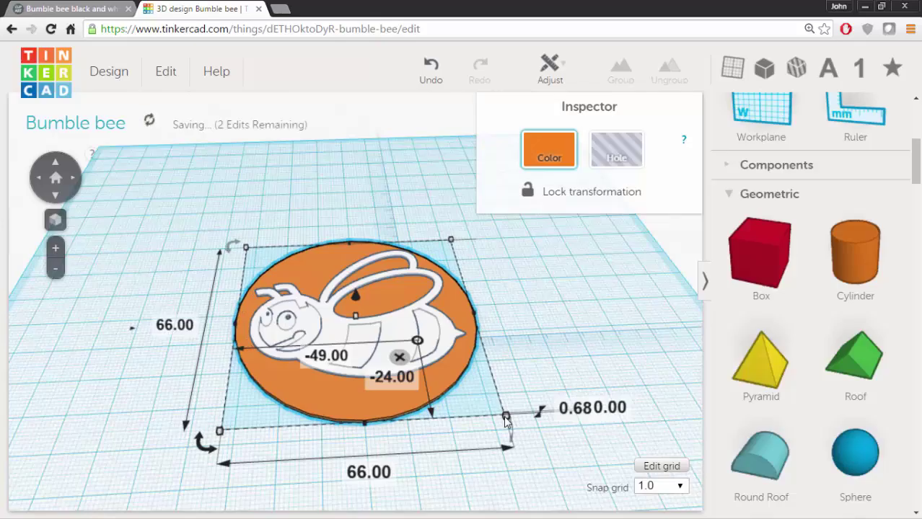
key(Up)
key(Up)
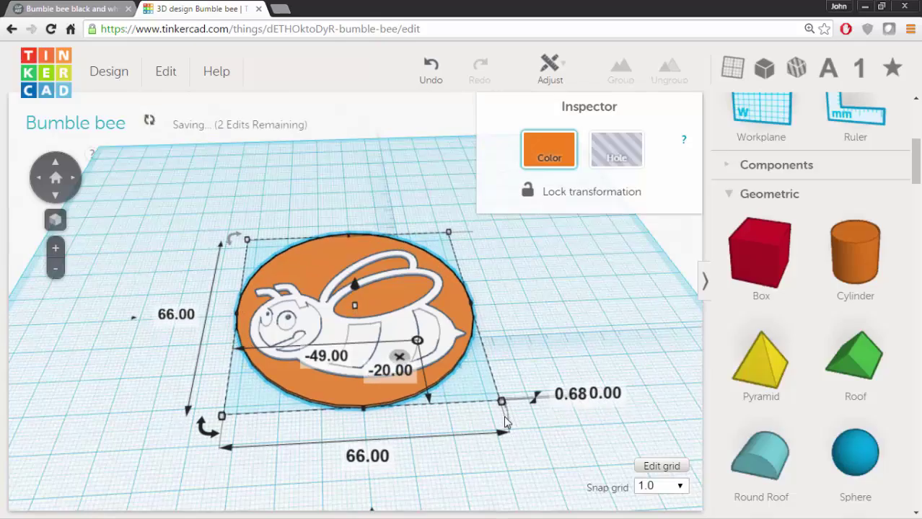
key(Down)
key(Left)
key(Right)
key(Right)
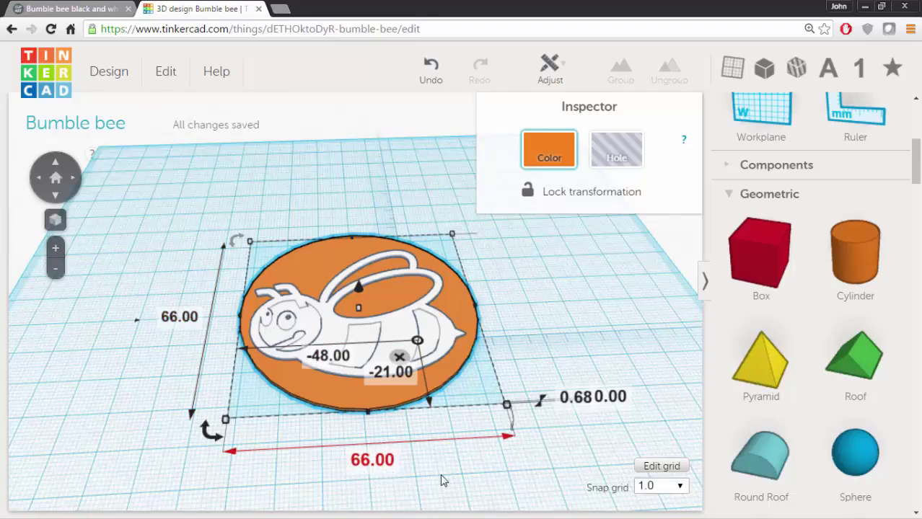
click(475, 473)
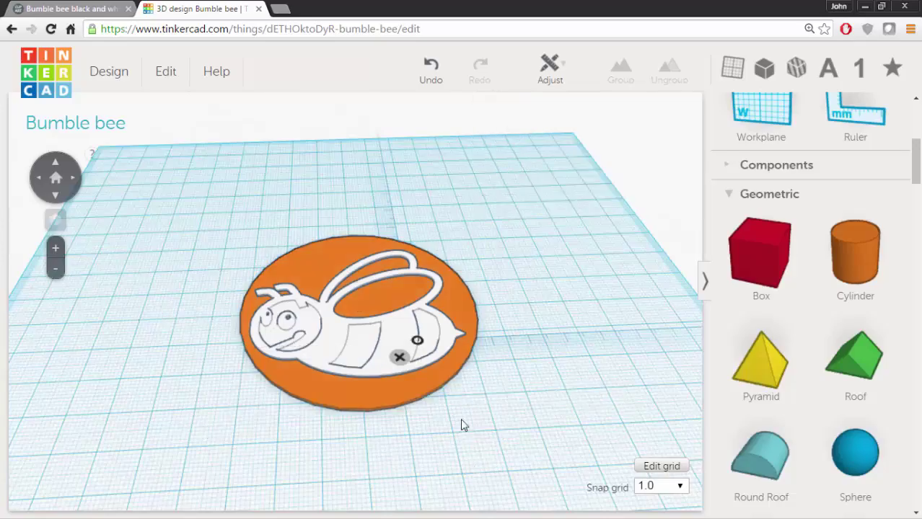
- Set the enlarged base disc's thickness back to 0.6 mm and deselect it
click(435, 382)
drag(563, 436, 595, 366)
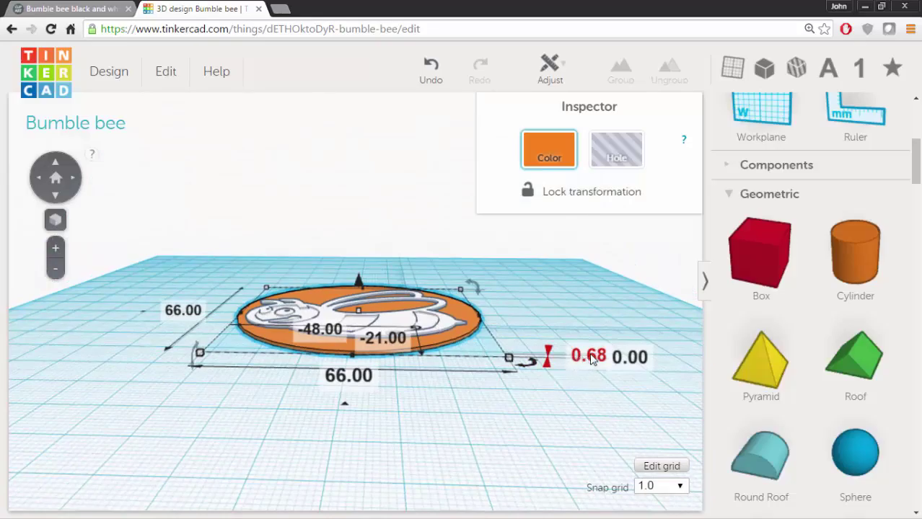
click(590, 357)
text(0.6)
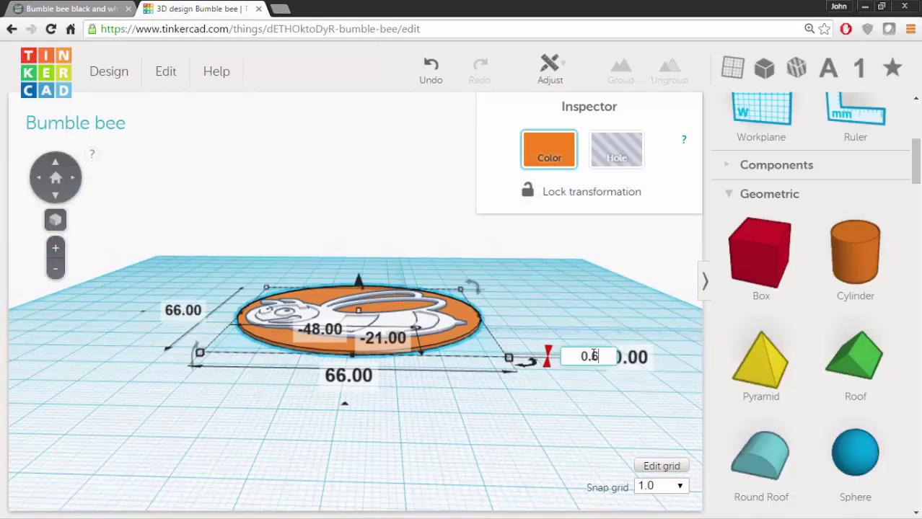
key(Return)
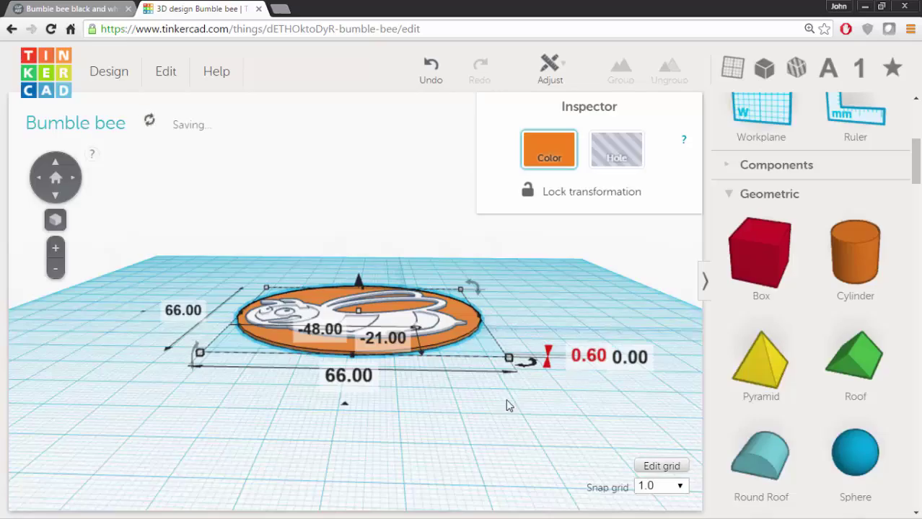
click(443, 398)
- Select the disc and both bee shapes together and set their overall length and width to 75 mm each
drag(442, 398, 432, 342)
drag(448, 373, 443, 495)
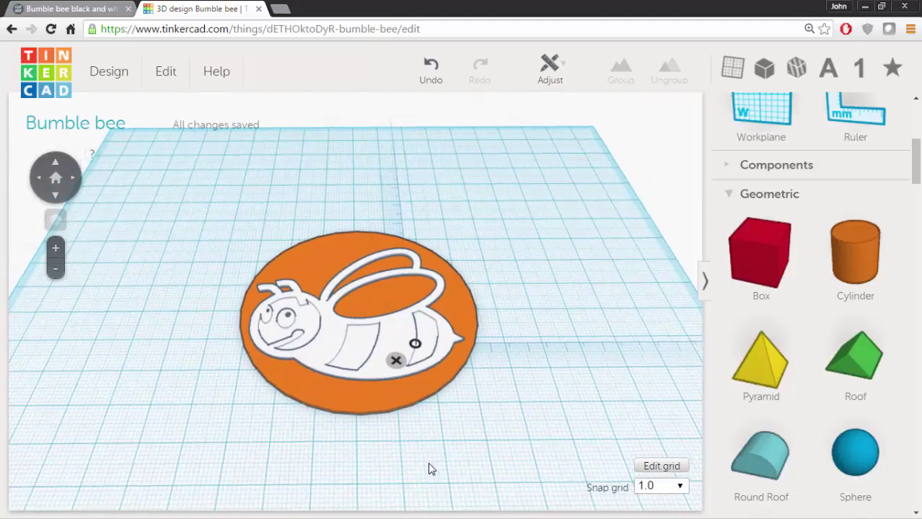
key(ctrl+a)
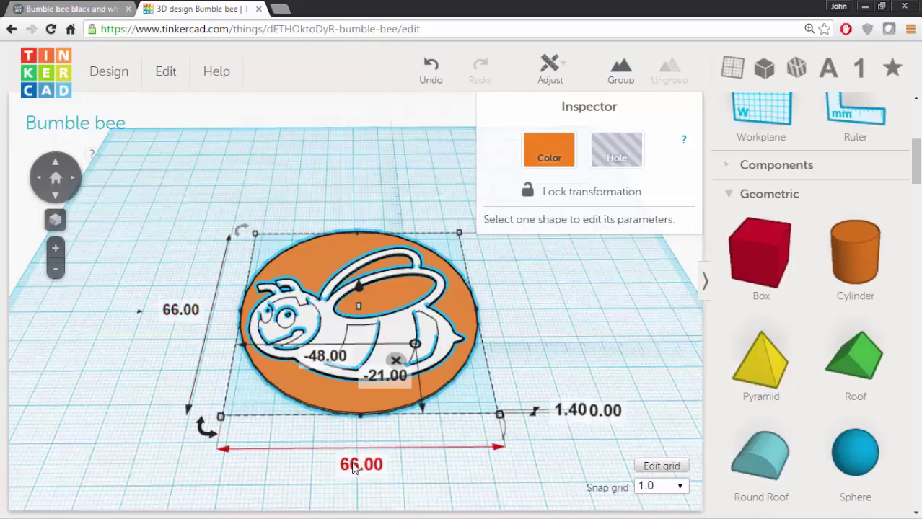
click(173, 313)
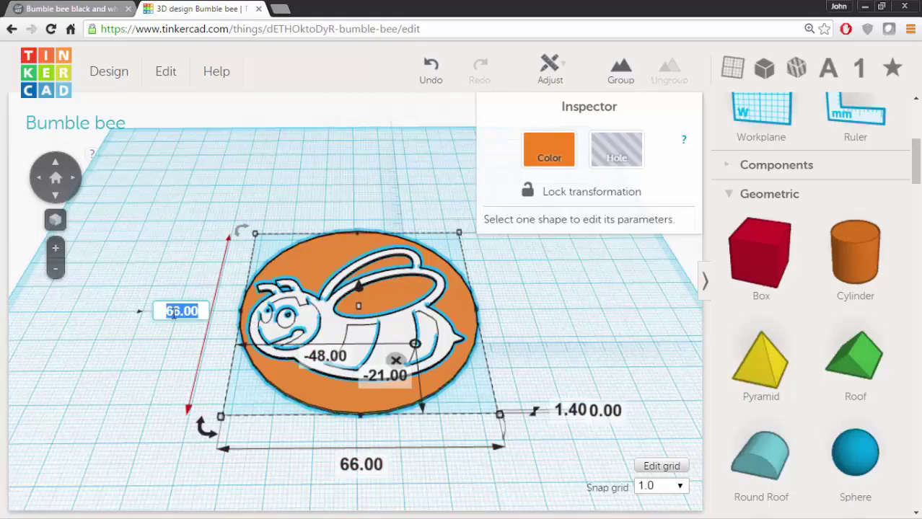
text(75)
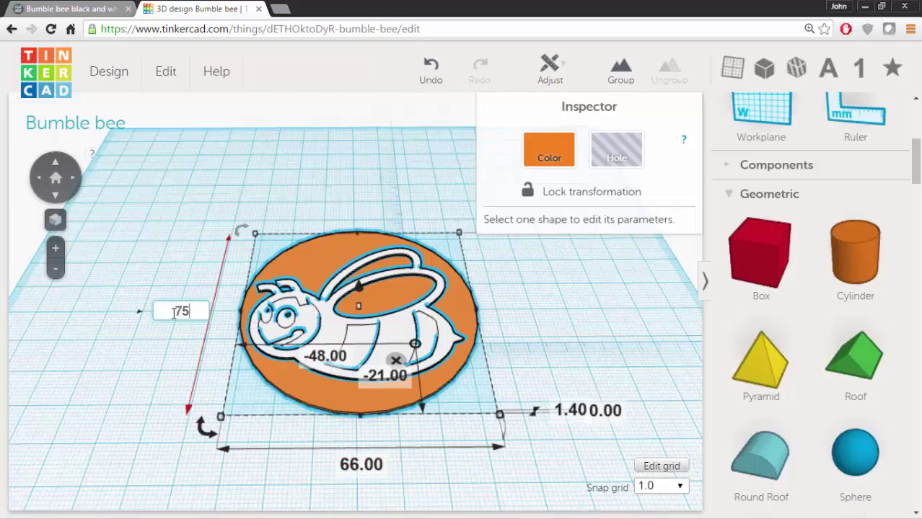
click(352, 465)
text(75)
key(Return)
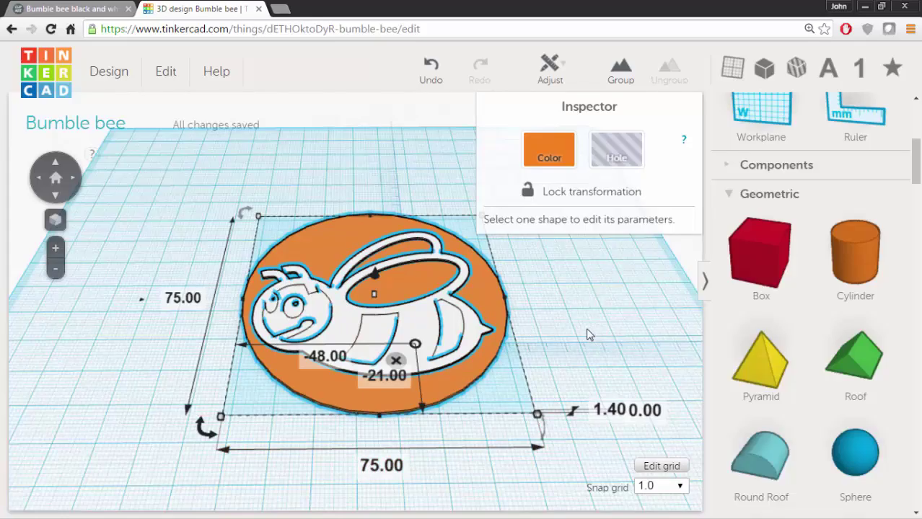
- Colour the base disc white
click(462, 382)
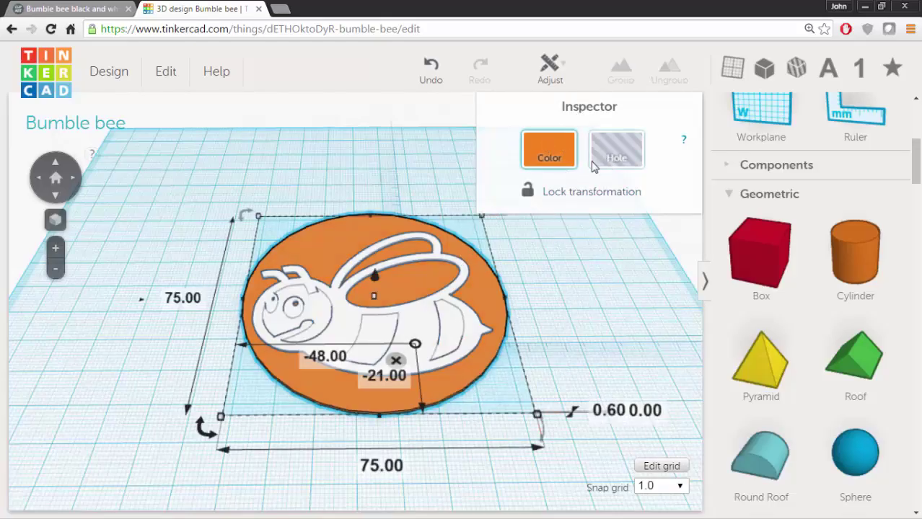
click(559, 166)
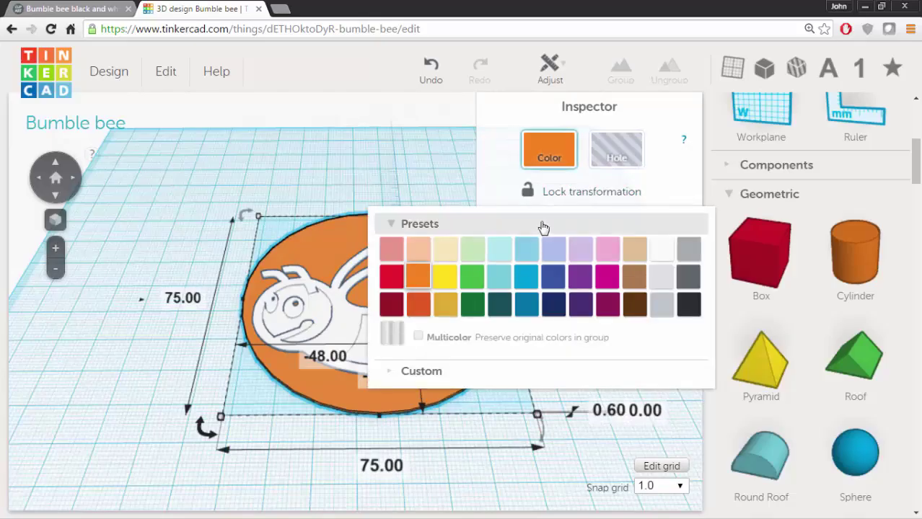
click(660, 252)
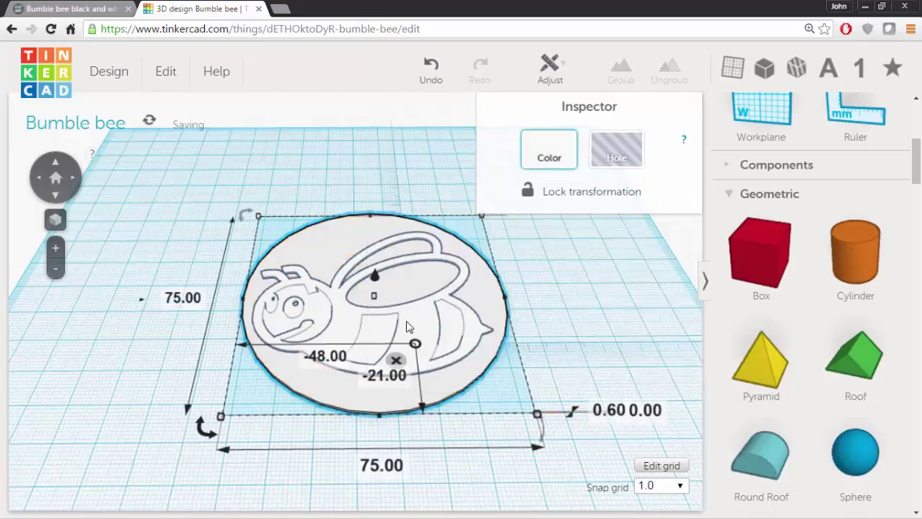
- Colour the lower bee shape, at 0.6 mm elevation, bright yellow
click(453, 328)
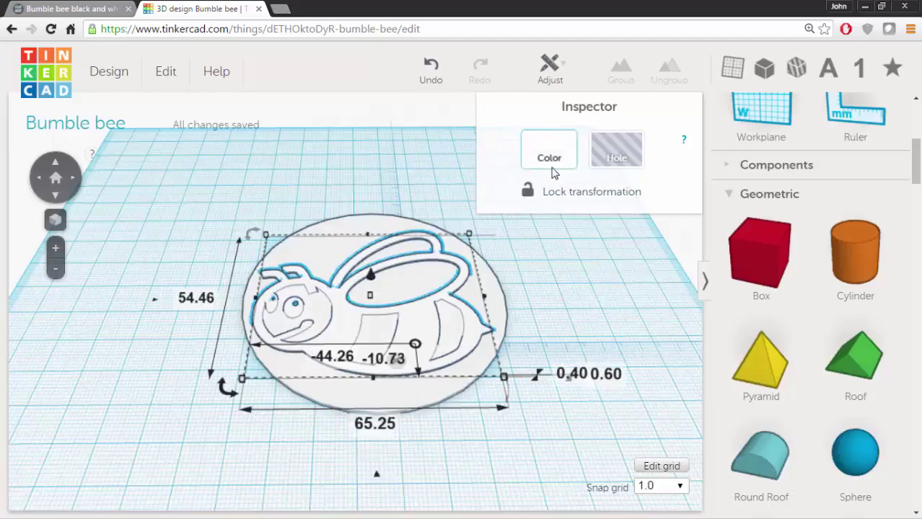
click(550, 158)
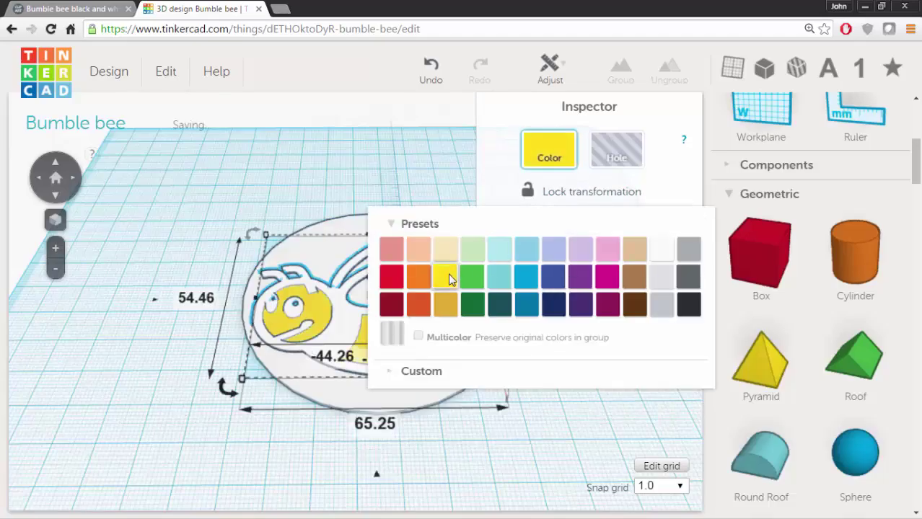
click(448, 273)
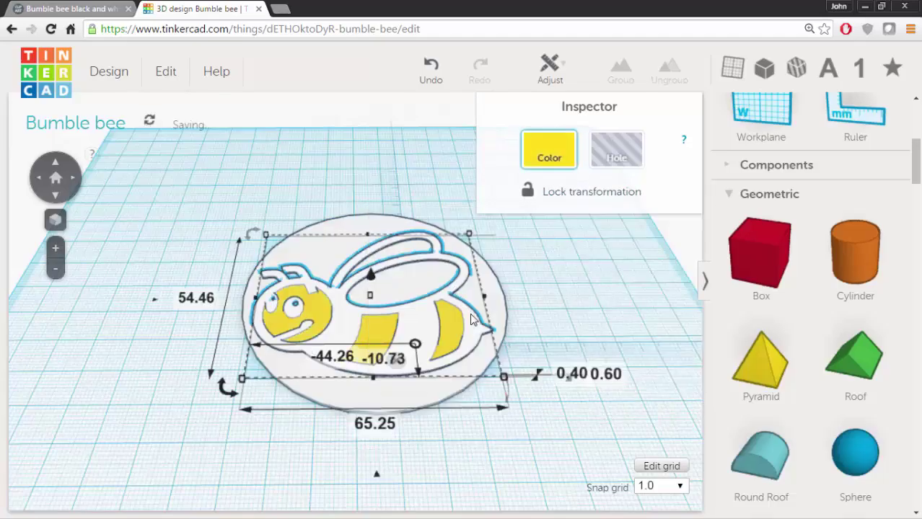
- Colour the upper bee shape with its outlines and stripes black, and deselect it
click(421, 321)
click(549, 153)
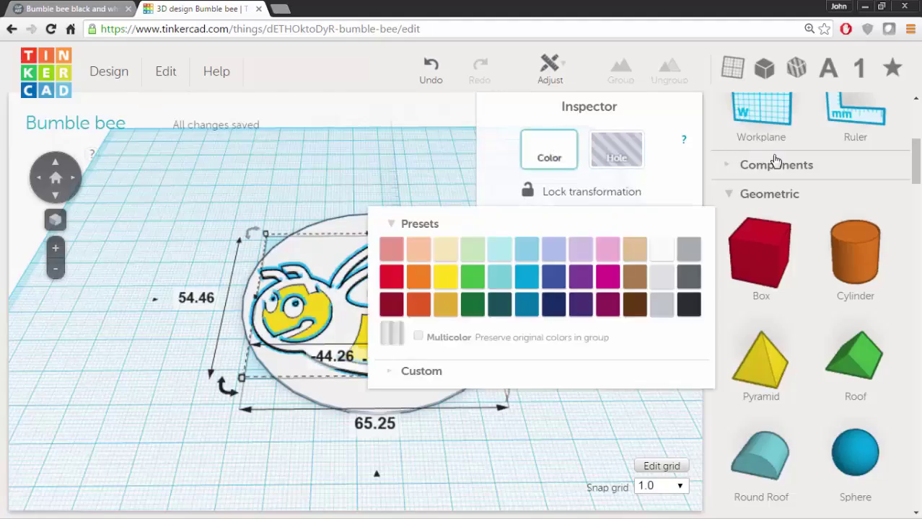
click(689, 309)
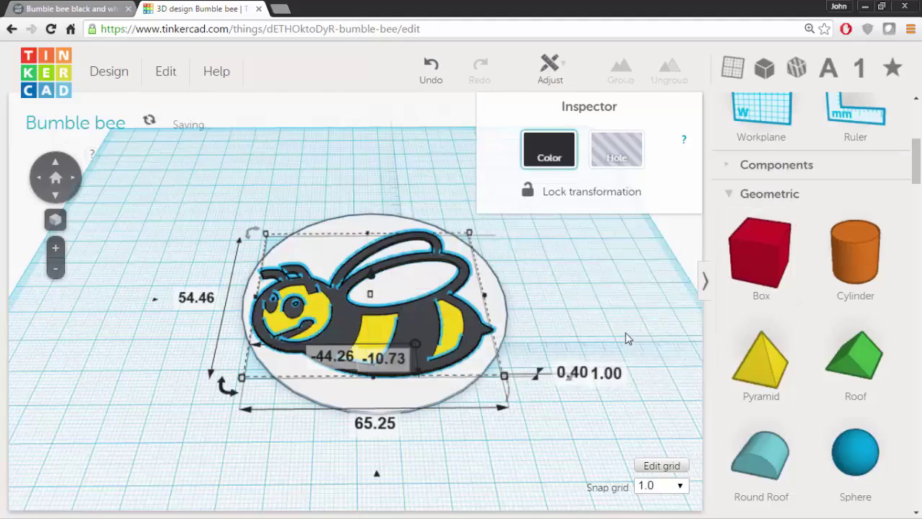
click(537, 312)
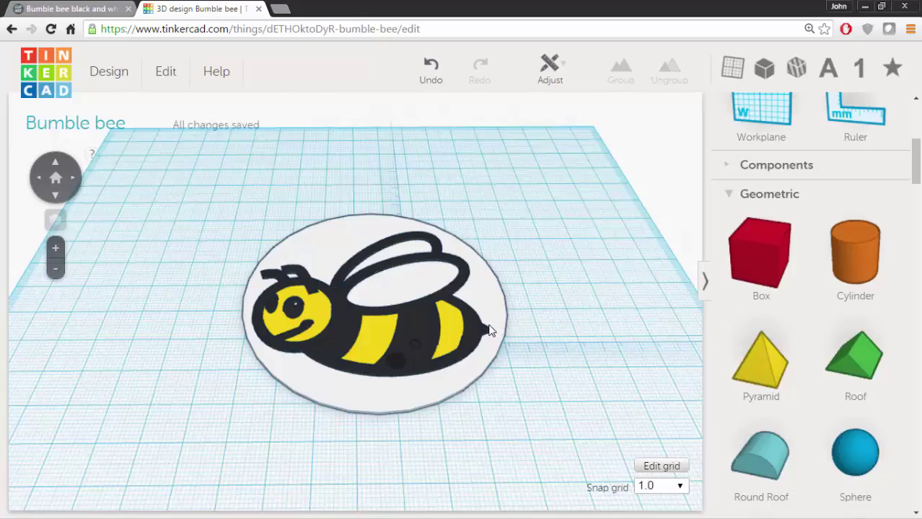
- Download the entire bee design for 3D printing as an STL file
click(396, 362)
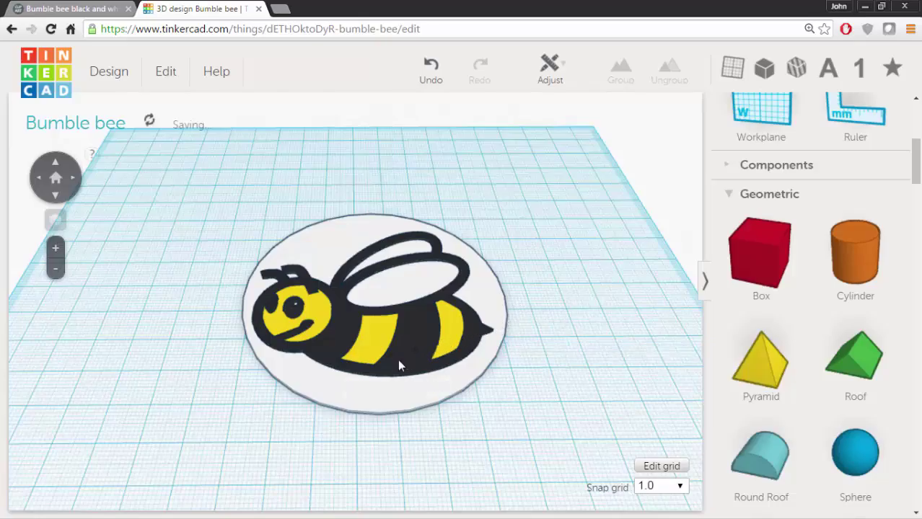
drag(514, 367, 475, 362)
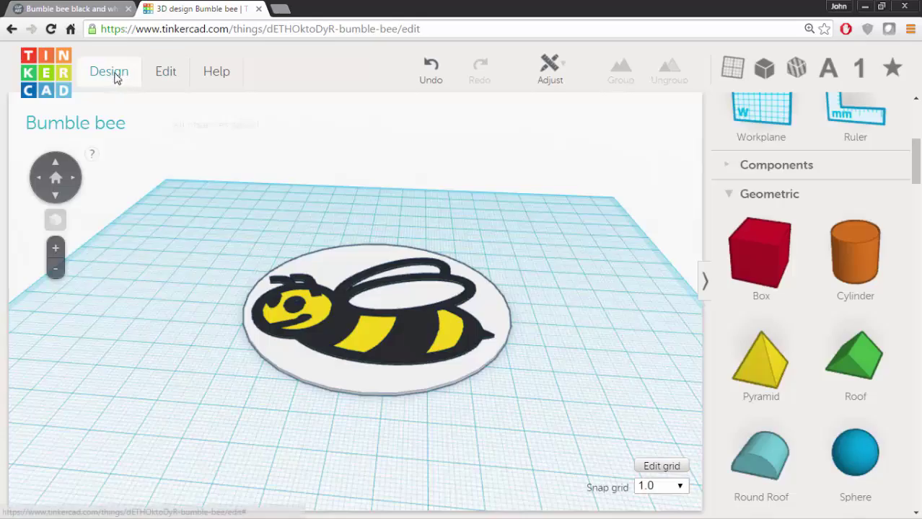
click(115, 76)
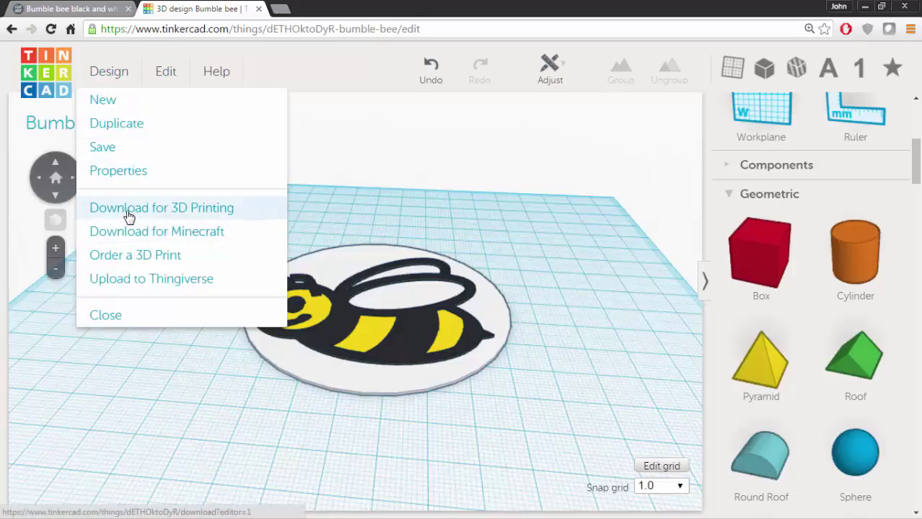
click(128, 214)
click(286, 184)
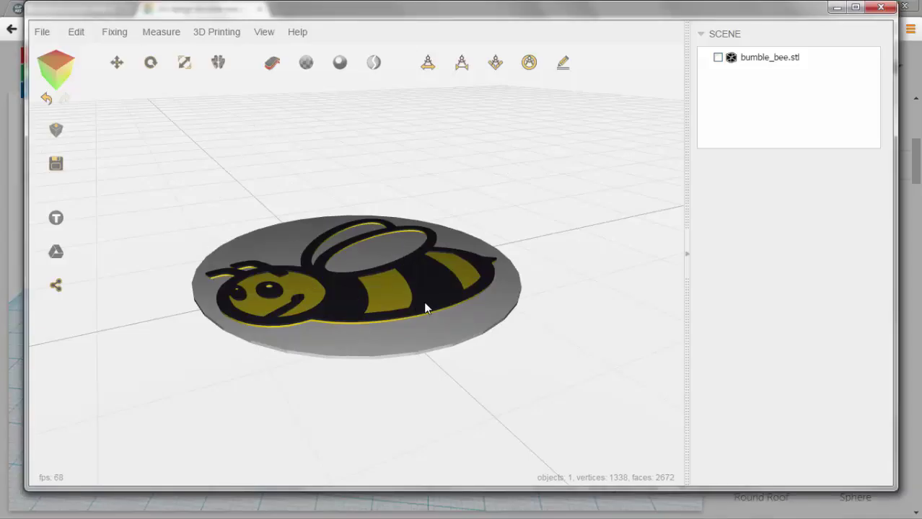
- Save the bumble_bee.stl model from the 3D viewer as an STL file named bumble_bee in the Art folder, and close the viewer and download dialog
click(718, 59)
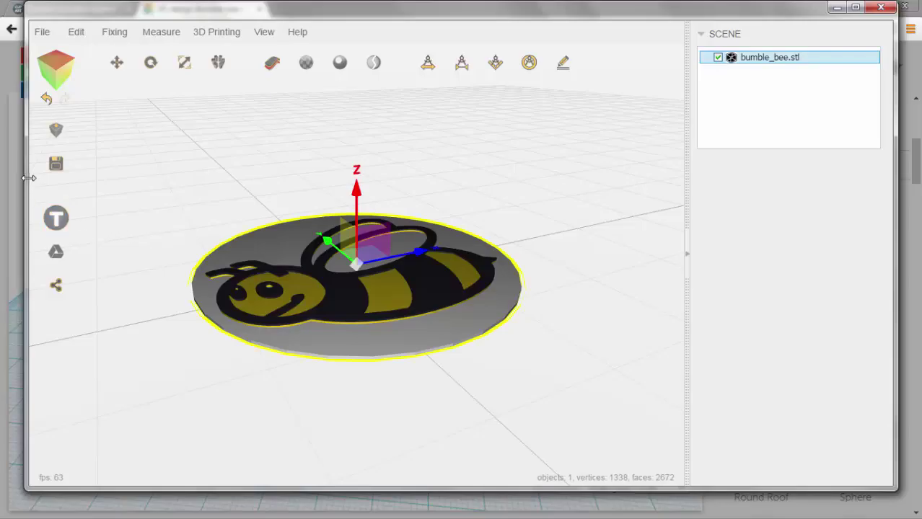
click(56, 164)
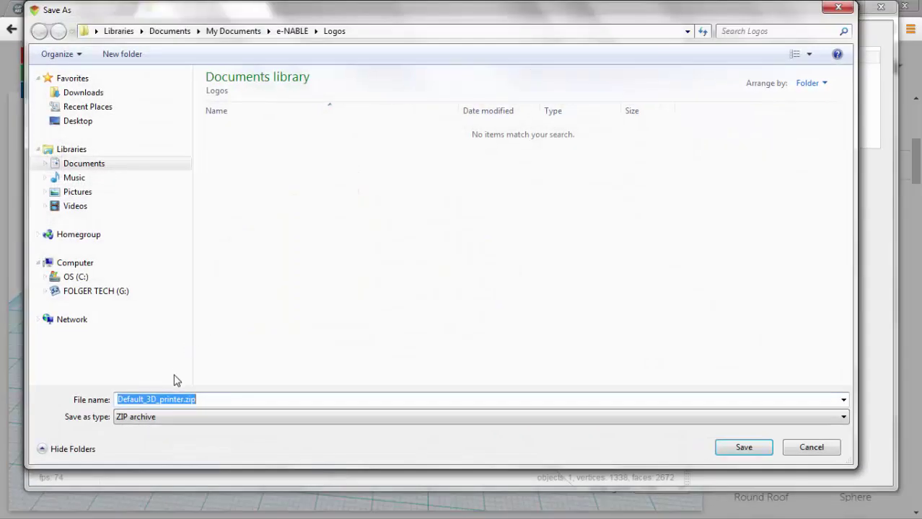
click(145, 418)
click(135, 442)
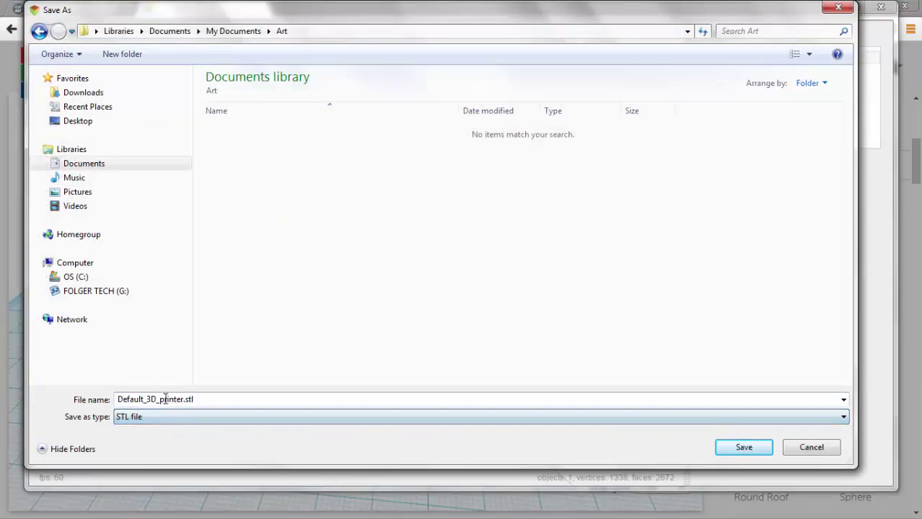
double_click(166, 399)
click(184, 399)
drag(185, 399, 113, 400)
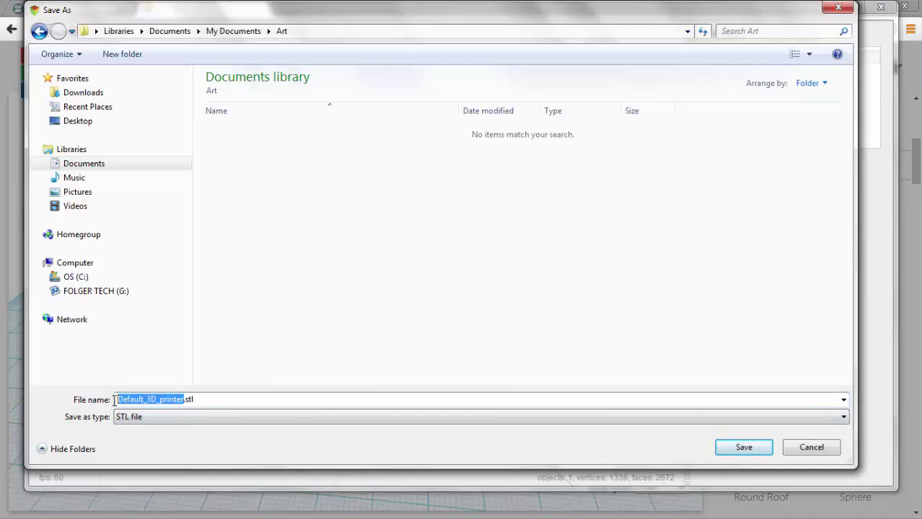
text(bumble_bee)
click(741, 448)
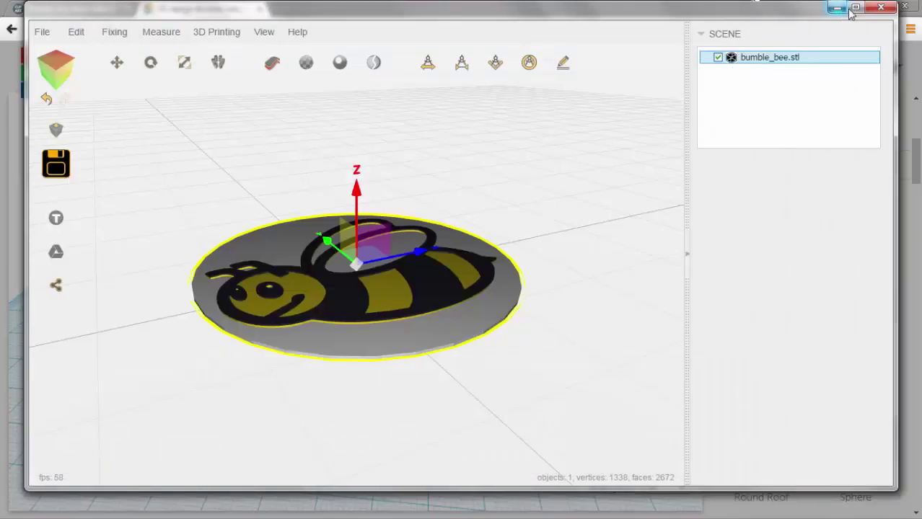
click(881, 8)
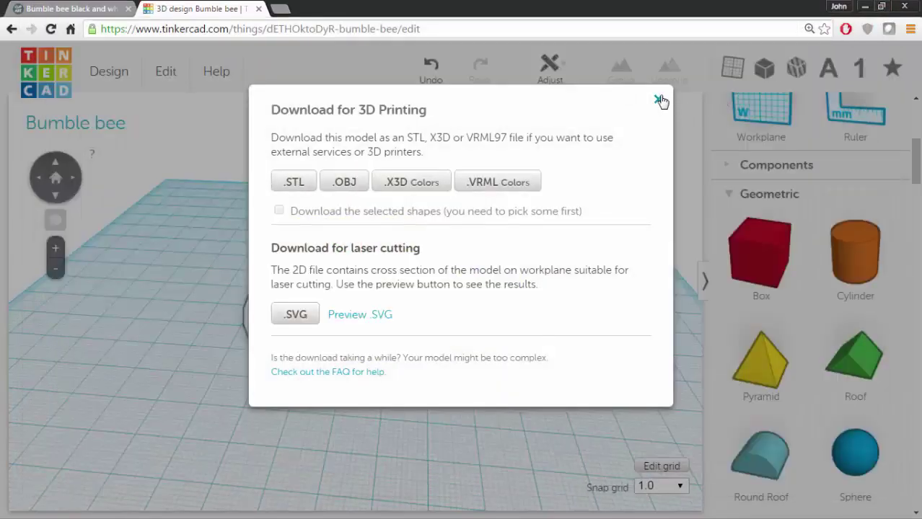
click(659, 98)
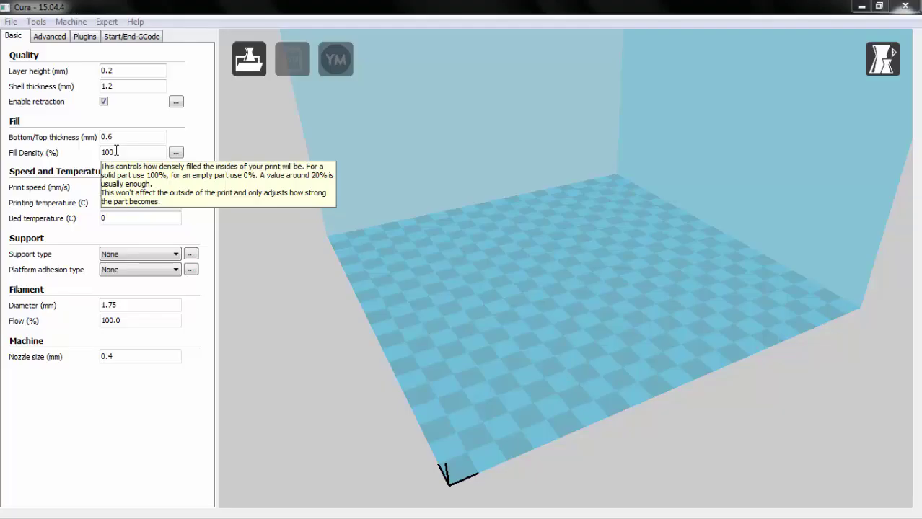
- Switch to Cura and load the Bumble bee.stl model from the Art folder
click(246, 63)
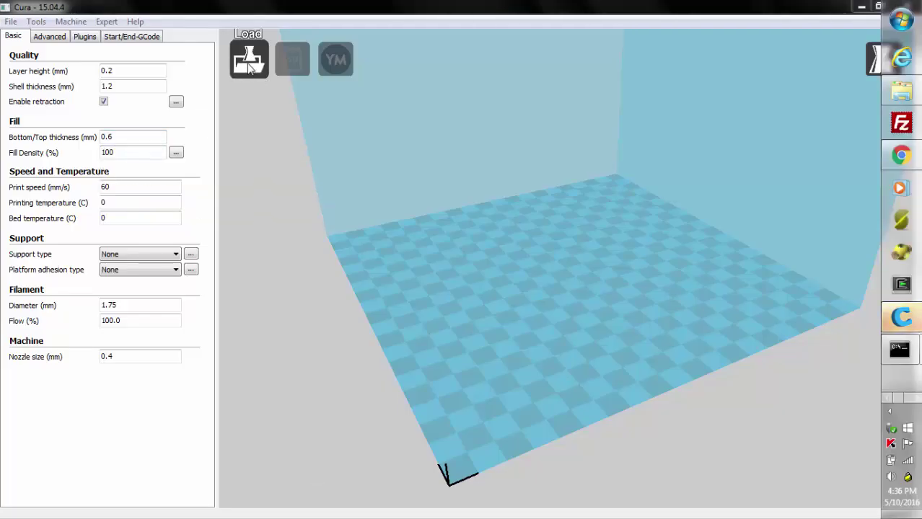
click(277, 156)
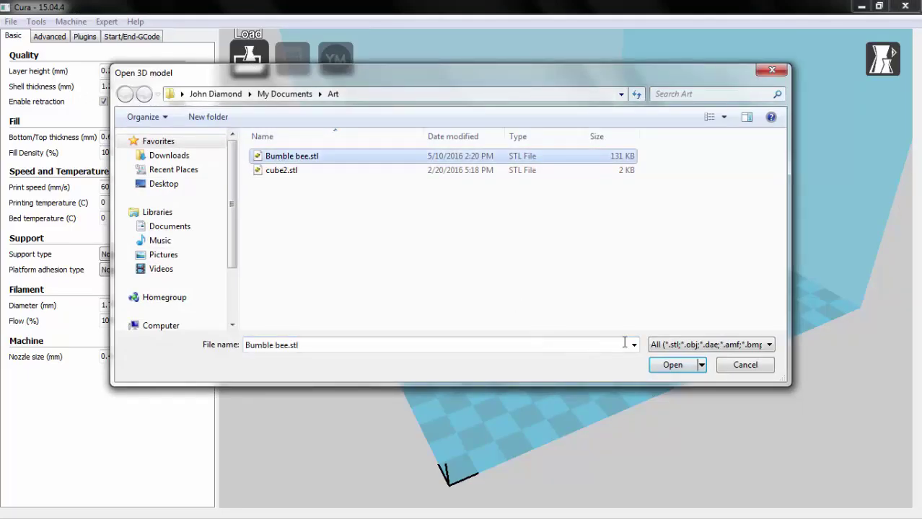
click(672, 365)
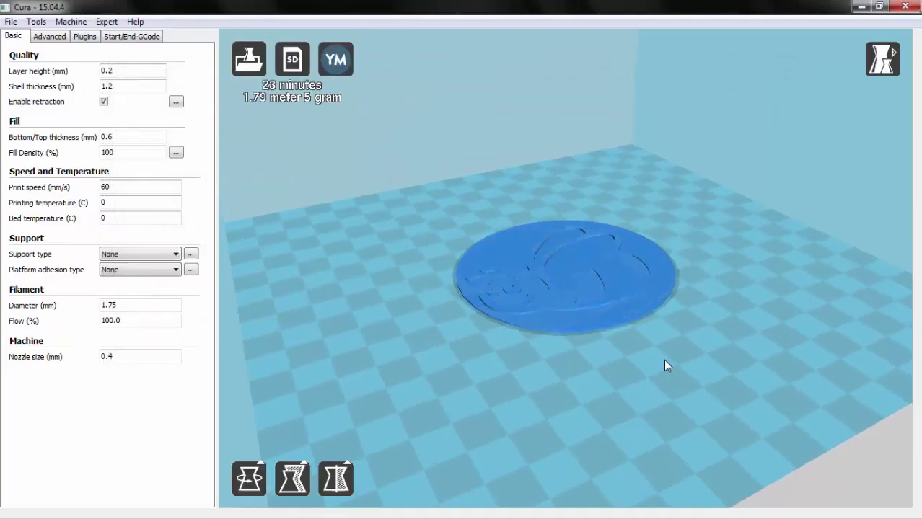
- Load cube2.stl as a second model and place it on the build plate just in front of the bee disc
click(243, 61)
click(269, 171)
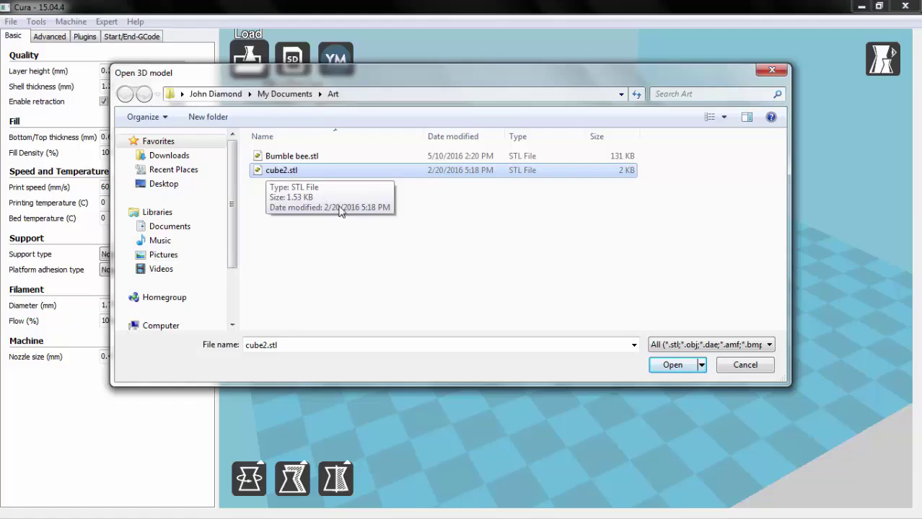
click(667, 366)
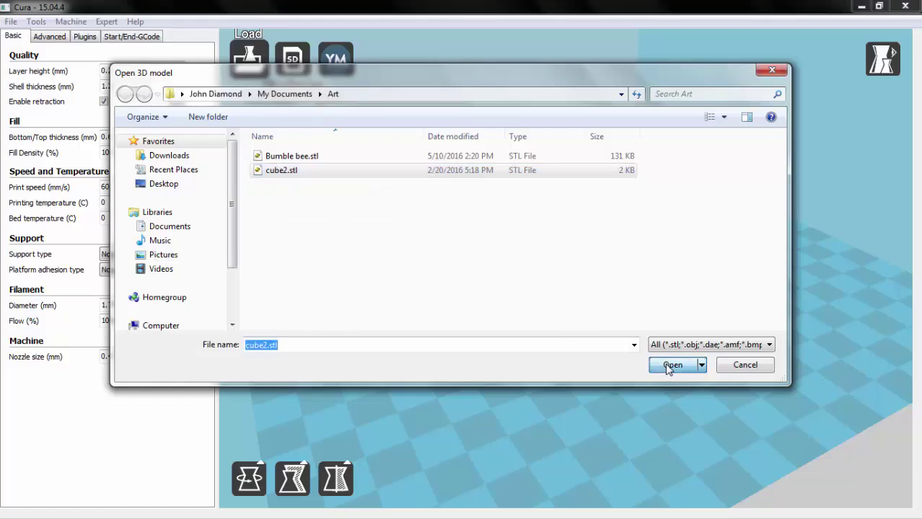
drag(518, 225, 655, 341)
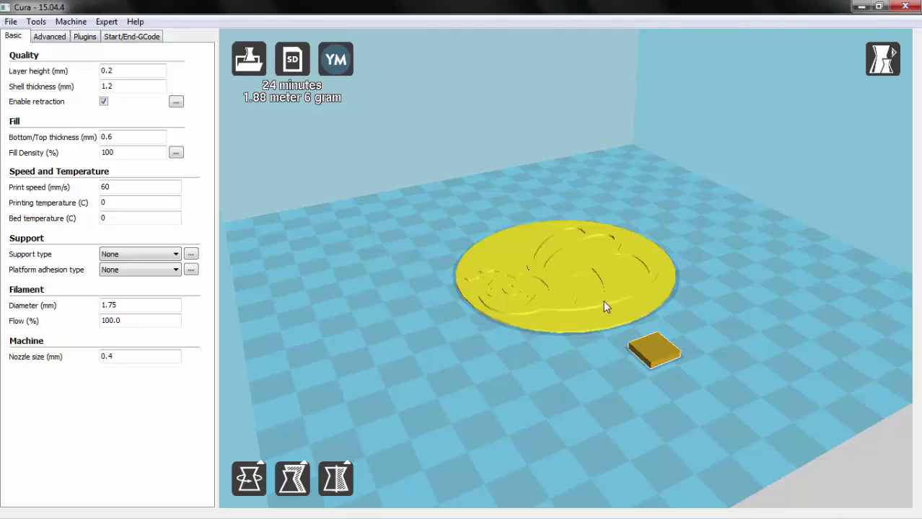
- Select the small cube beside the bee disc, set its Z size to 1.4 mm without uniform scaling, and deselect it
click(655, 361)
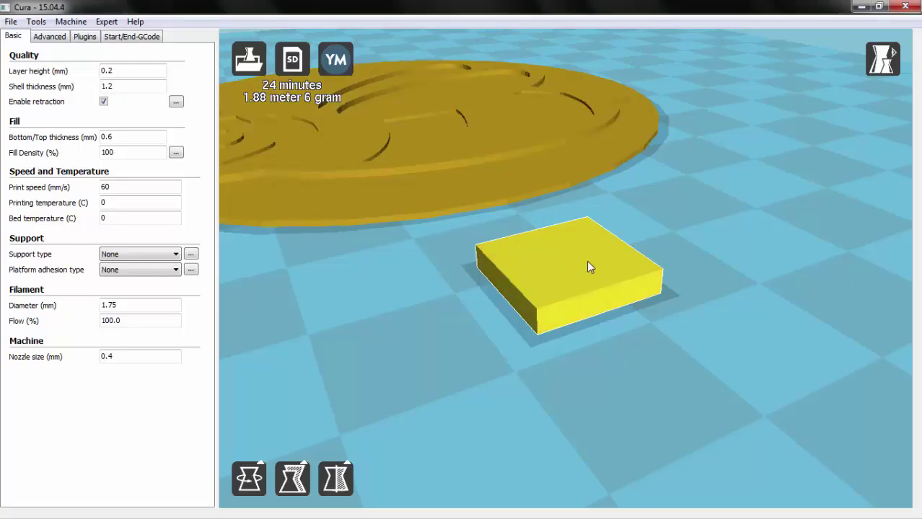
click(623, 243)
click(635, 256)
click(570, 289)
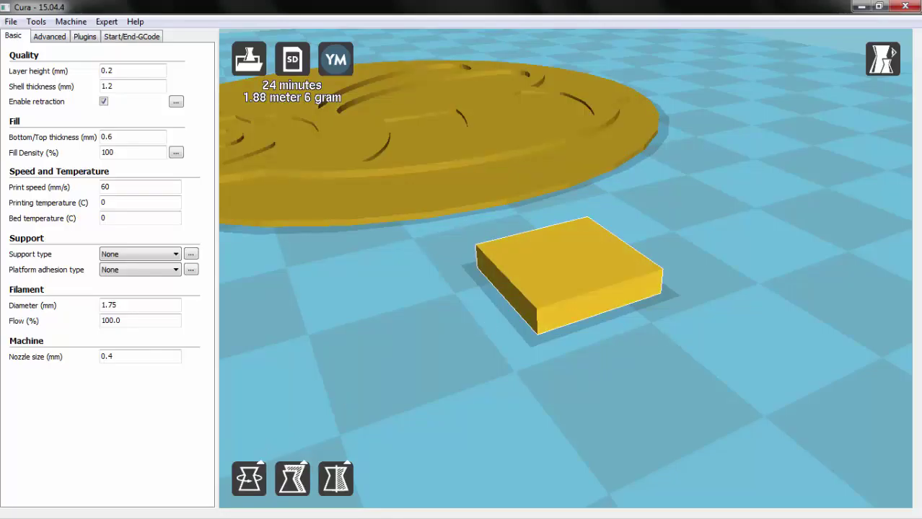
click(292, 479)
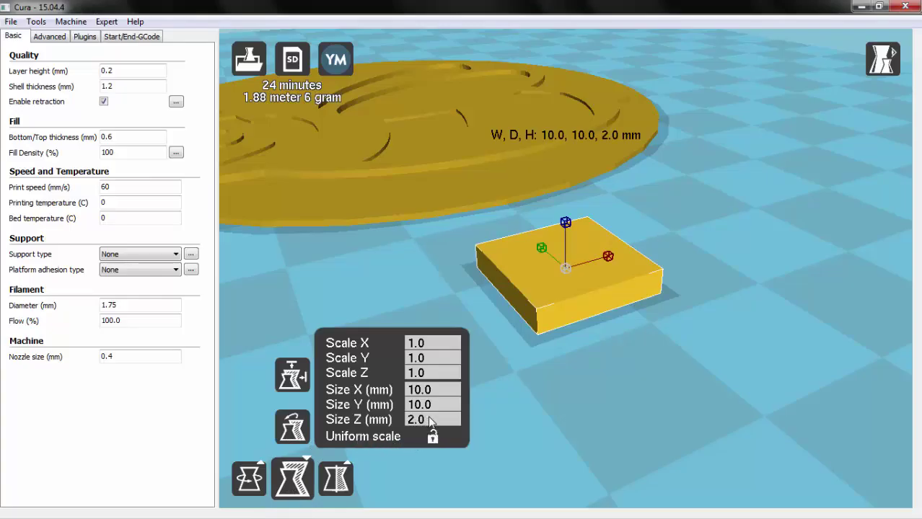
click(430, 422)
key(BackSpace)
key(BackSpace)
key(BackSpace)
text(1.4)
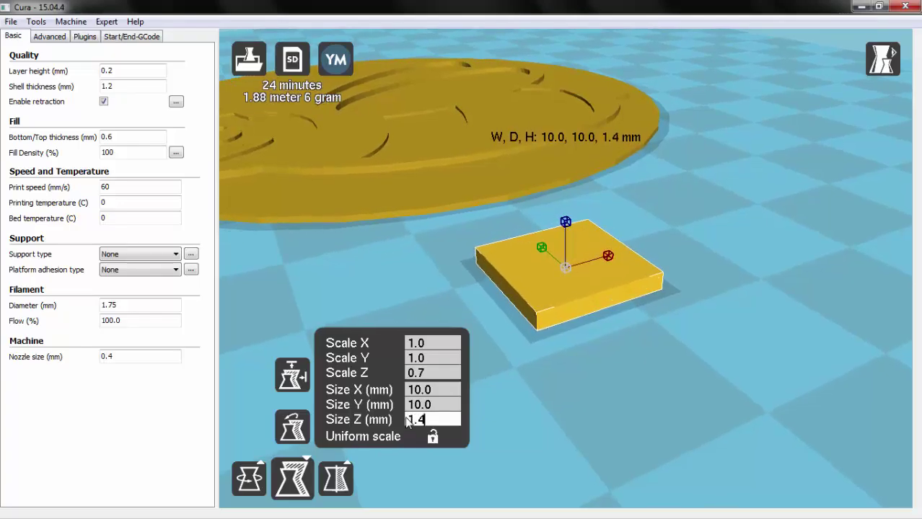
click(491, 422)
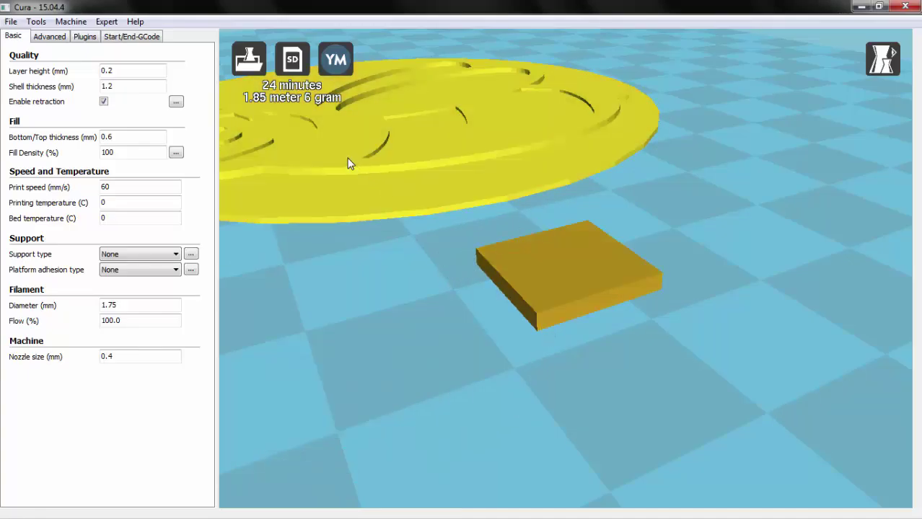
- Save the sliced toolpath as Bumble bee.gcode on the FOLGER TECH (G:) card
right_click(300, 59)
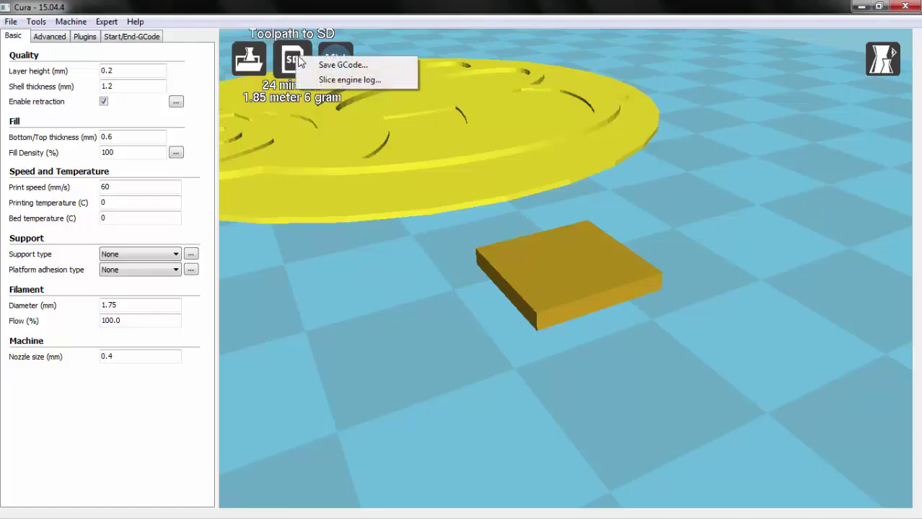
click(337, 67)
scroll(274, 267, down, 3)
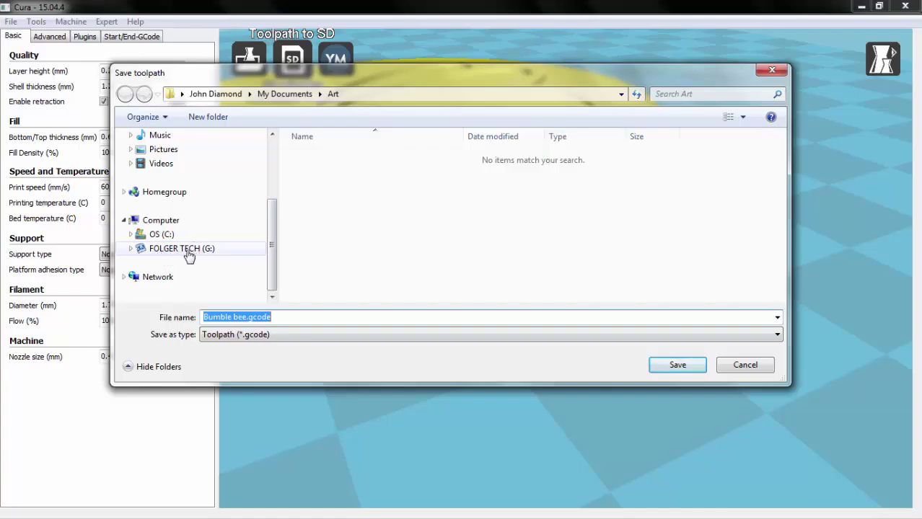
click(188, 253)
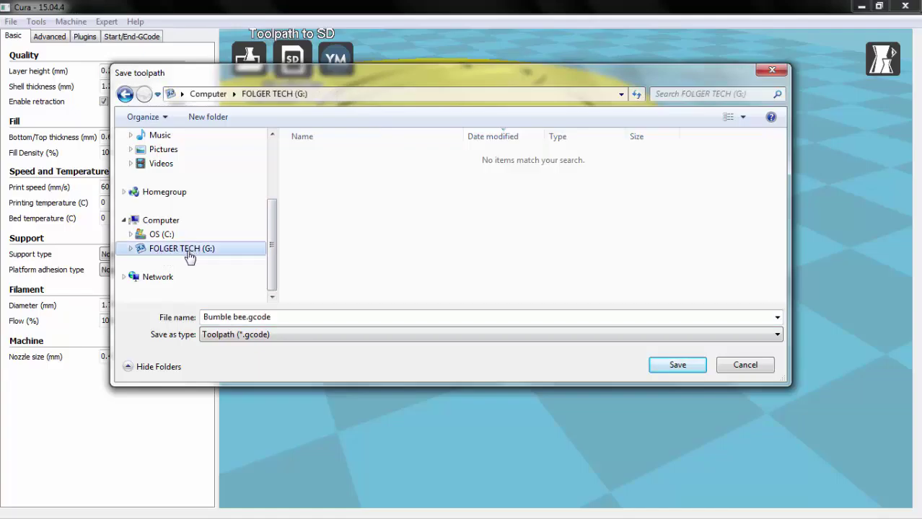
click(676, 366)
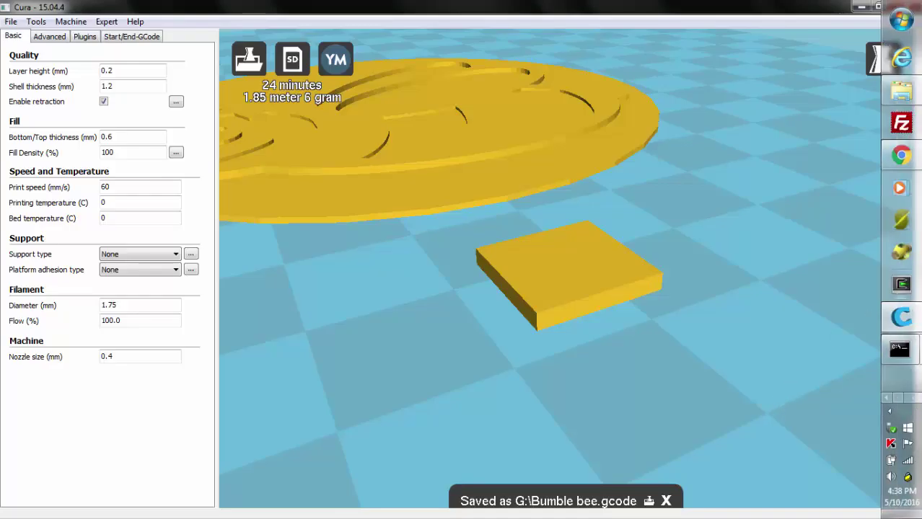
- Browse to the FOLGER TECH (G:) card in the file explorer and open Bumble bee.gcode in Notepad++
click(898, 93)
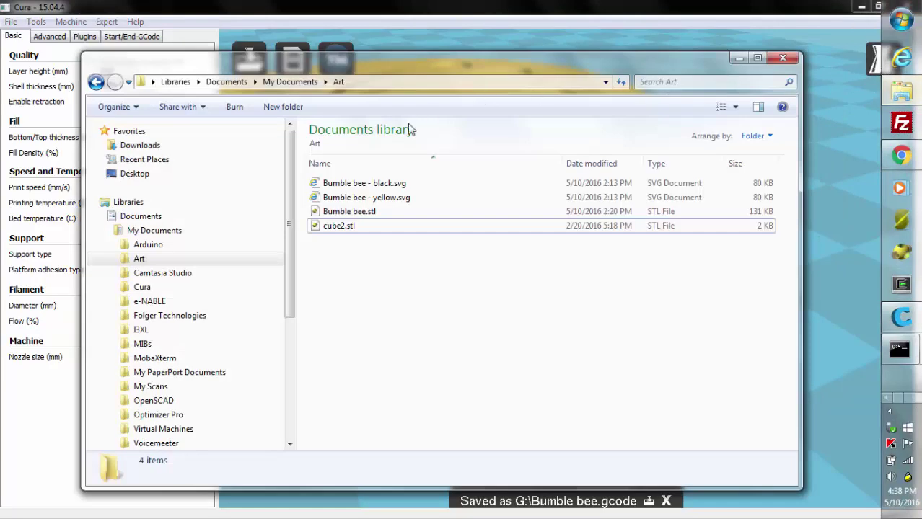
click(288, 385)
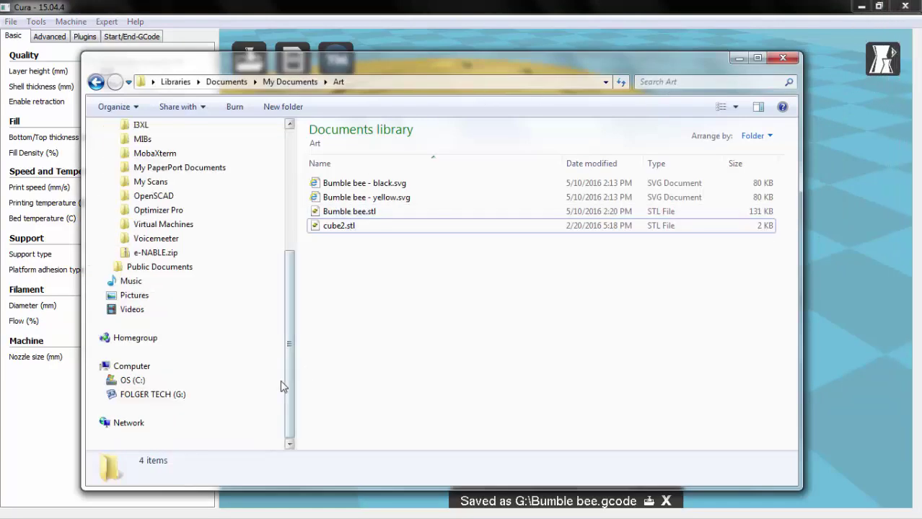
click(157, 400)
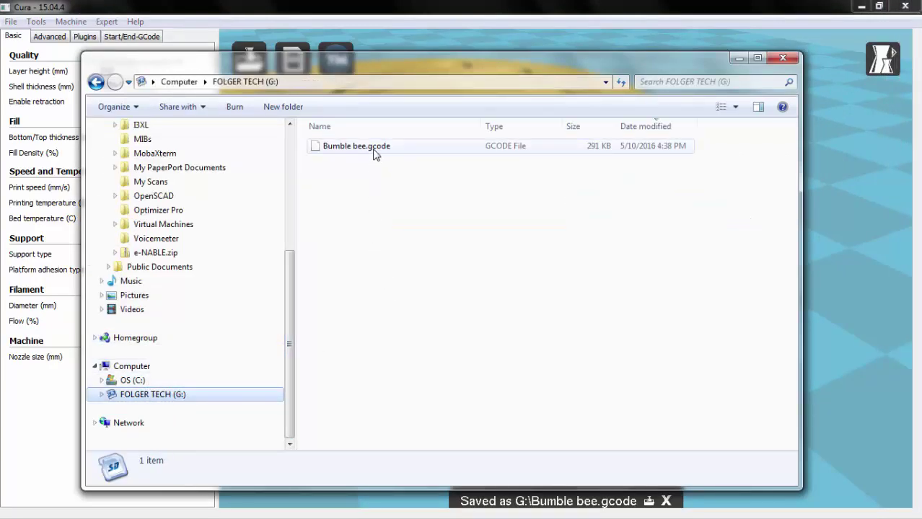
right_click(373, 148)
click(407, 184)
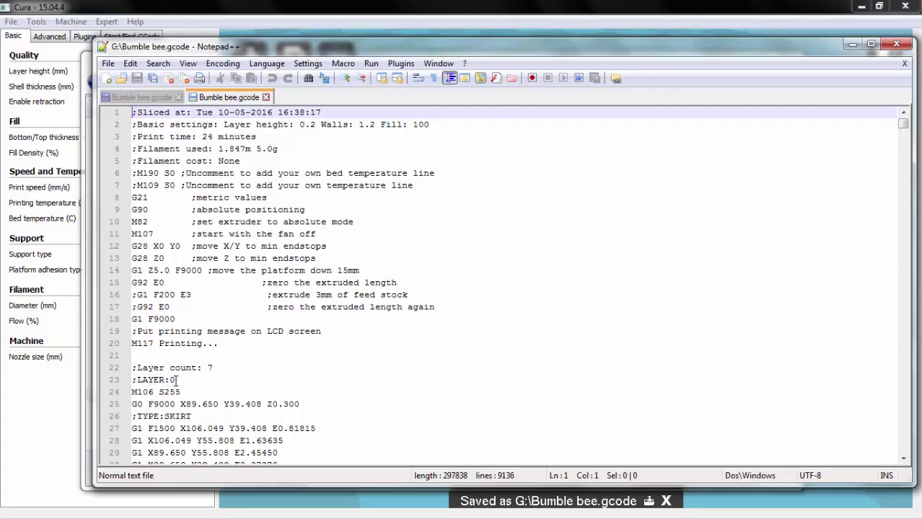
- Search the G-code for "LAYER:" and advance through the matches to the layer 3 marker
click(445, 257)
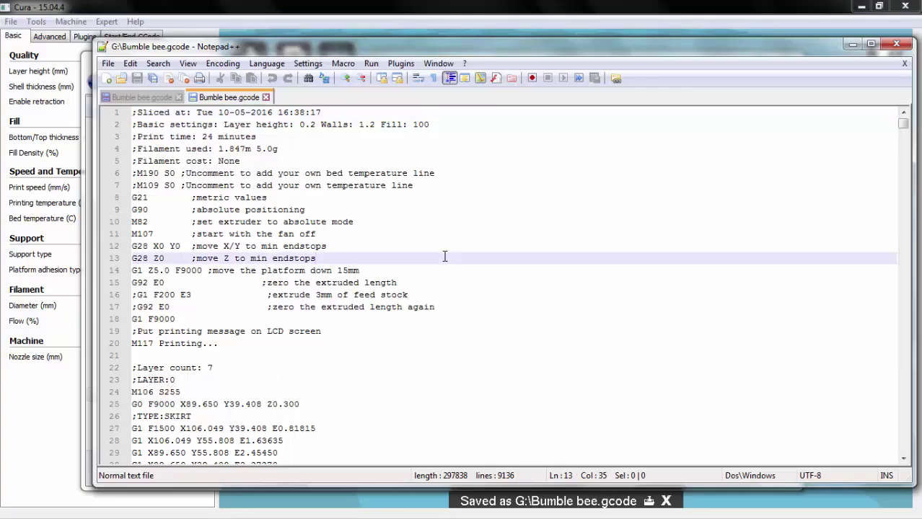
key(ctrl+f)
key(BackSpace)
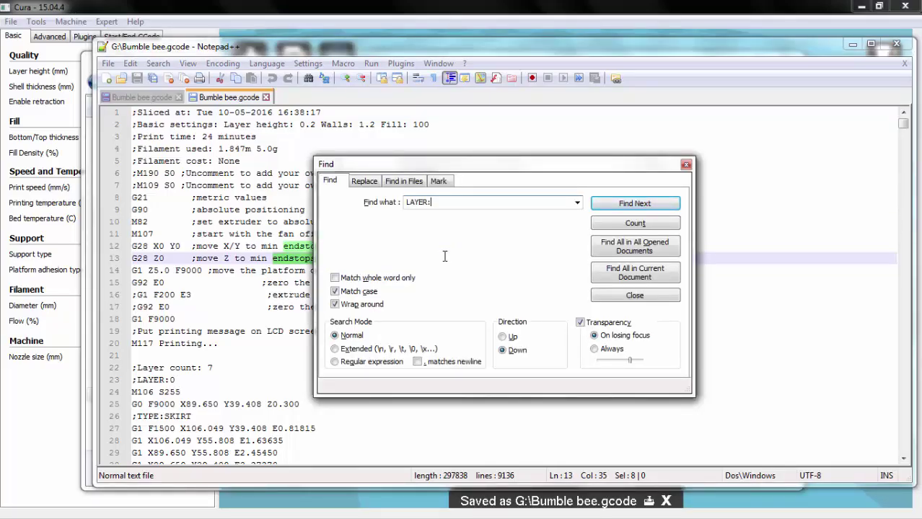
click(612, 204)
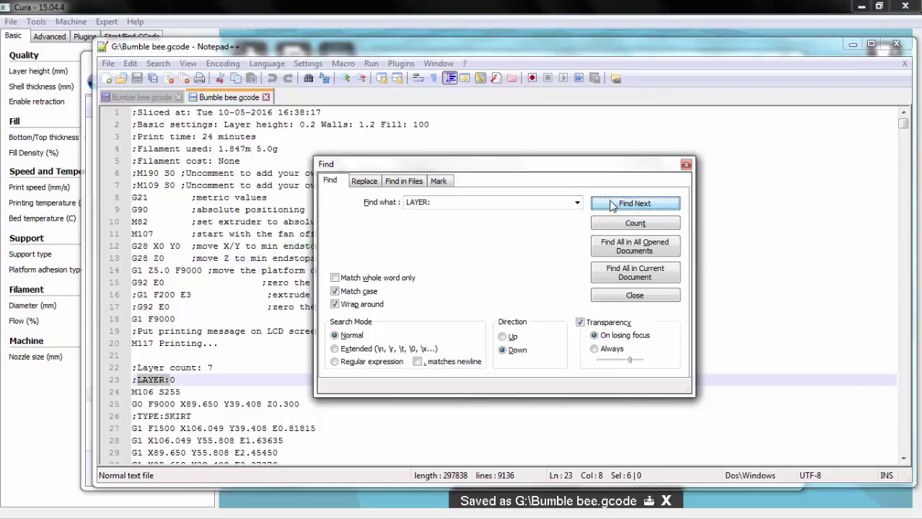
click(611, 205)
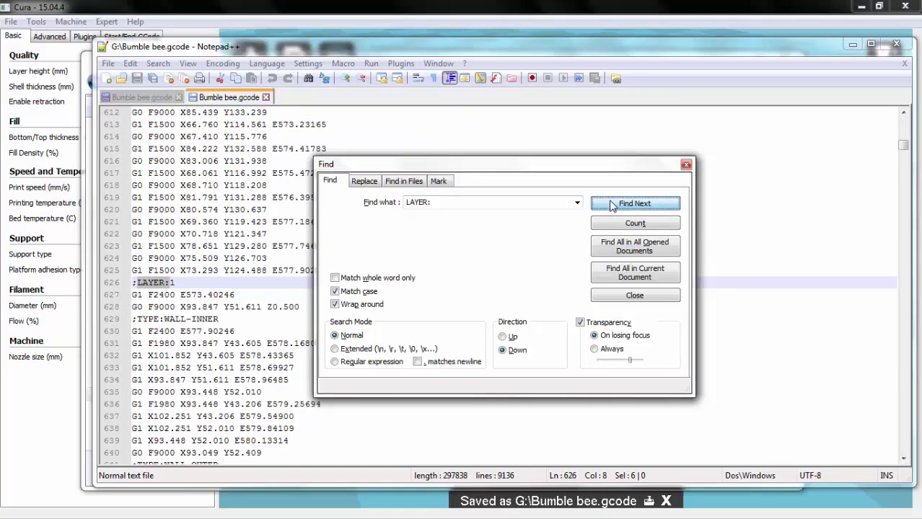
click(612, 205)
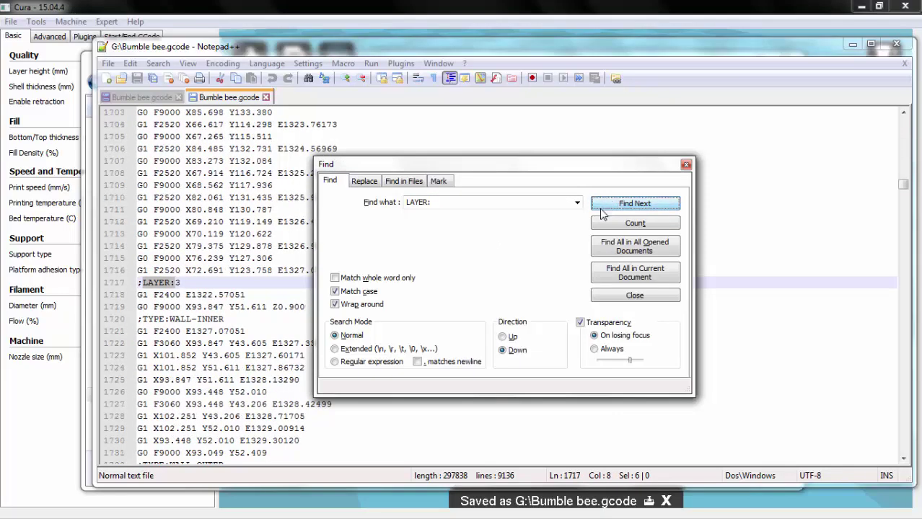
- Insert an M600 filament-change command on a new line after the Z0.900 move under the layer 3 marker
drag(597, 169, 778, 160)
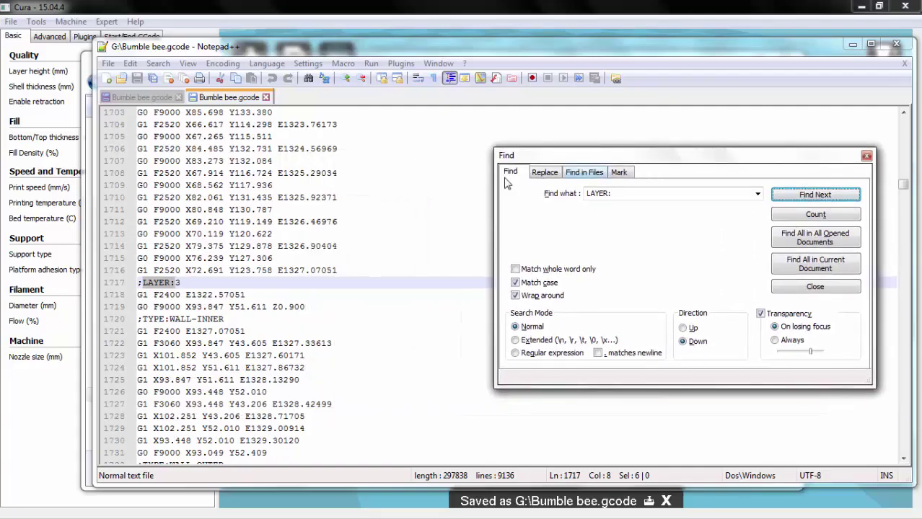
click(323, 304)
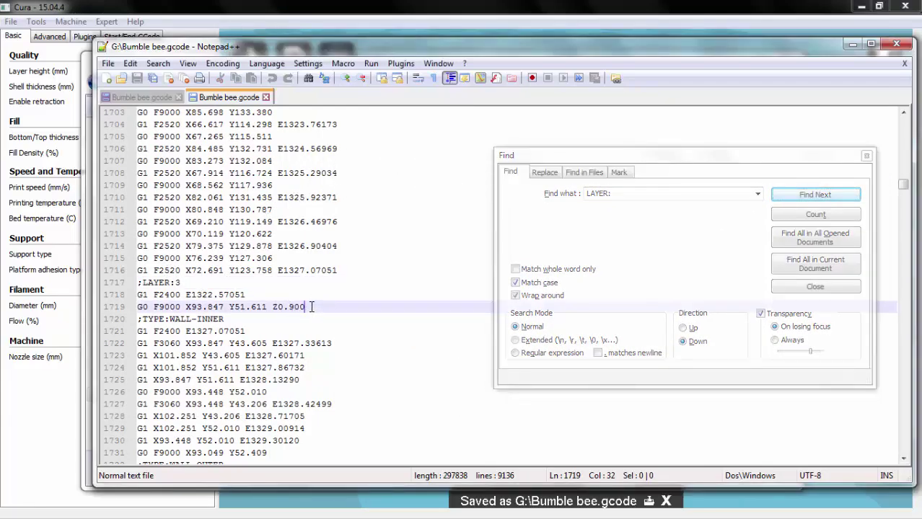
key(Return)
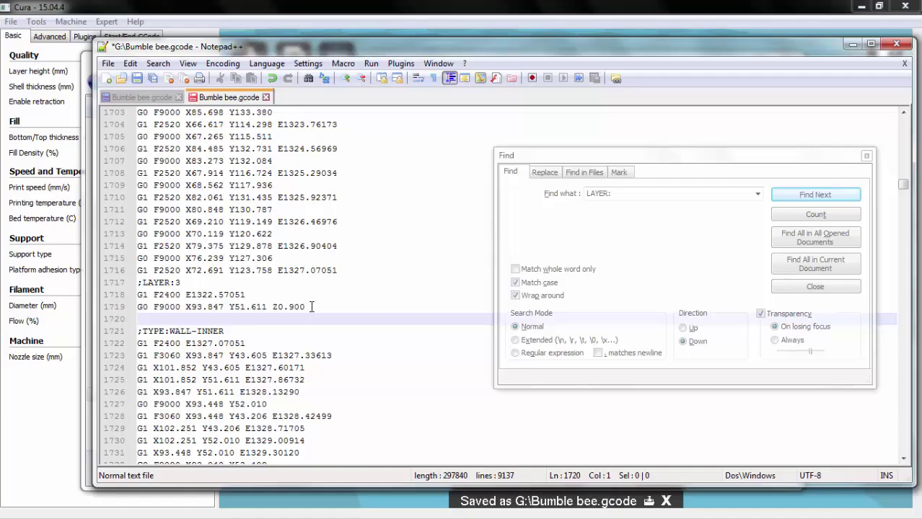
text(M600)
- Insert an M600 command on a new line after the Z1.300 move under the layer 5 marker, and save the G-code file
click(619, 193)
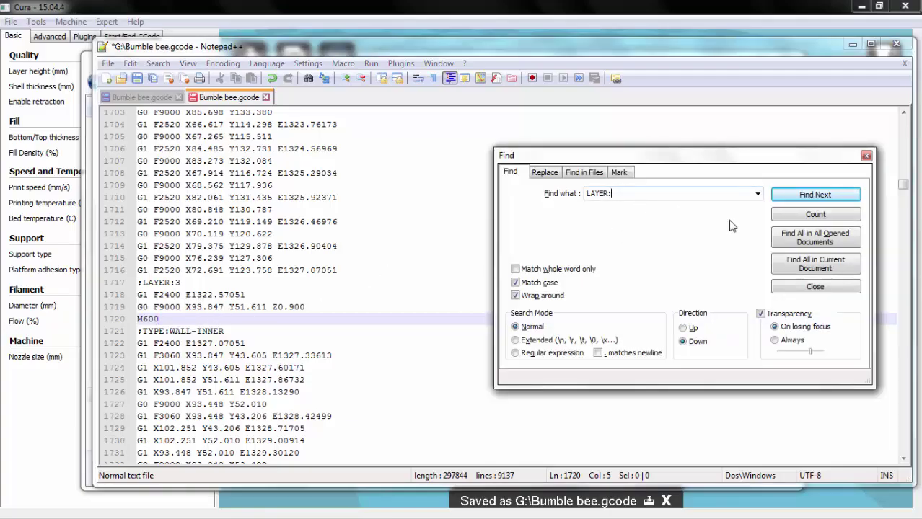
click(821, 202)
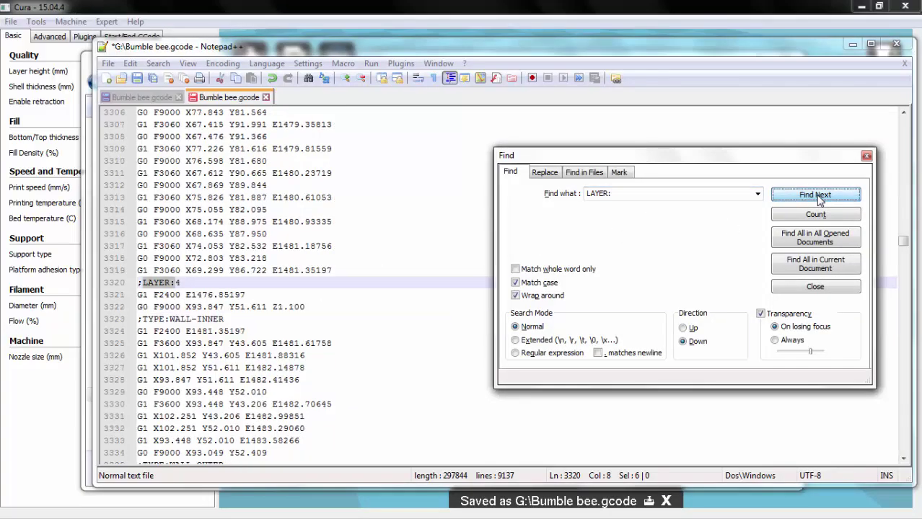
click(820, 202)
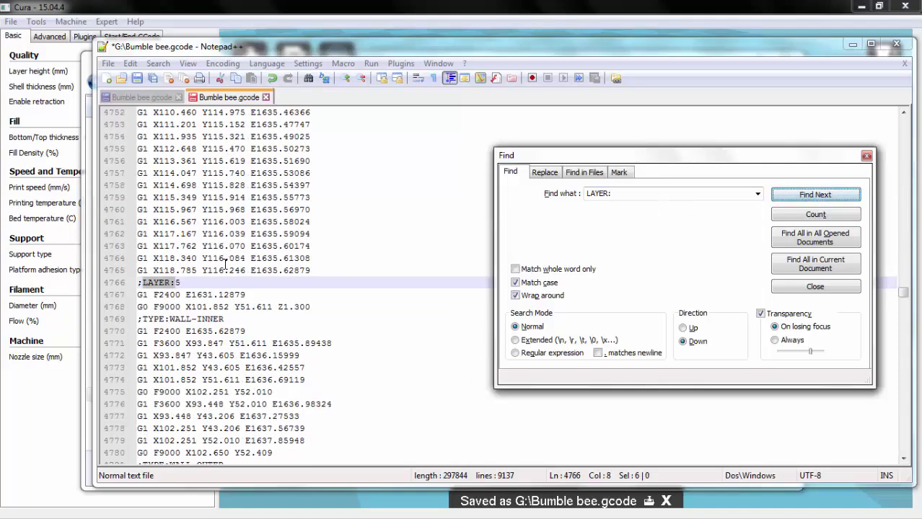
click(313, 306)
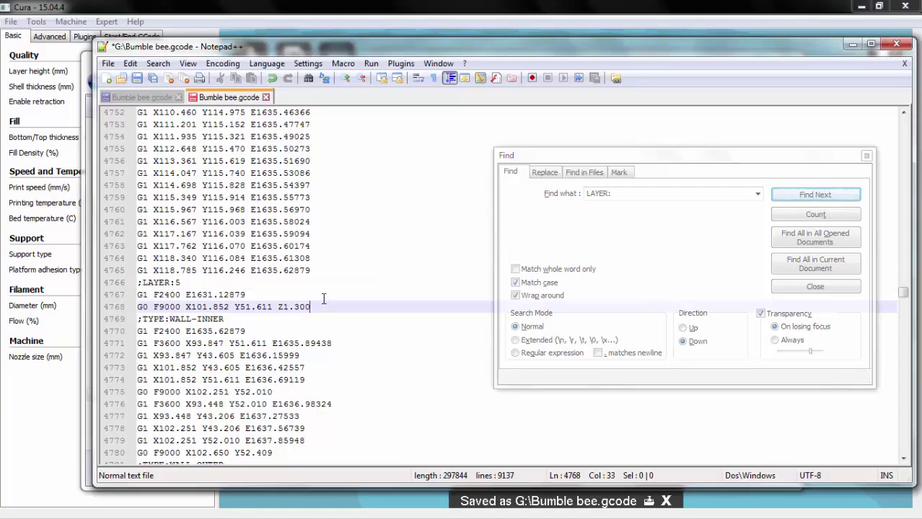
key(Return)
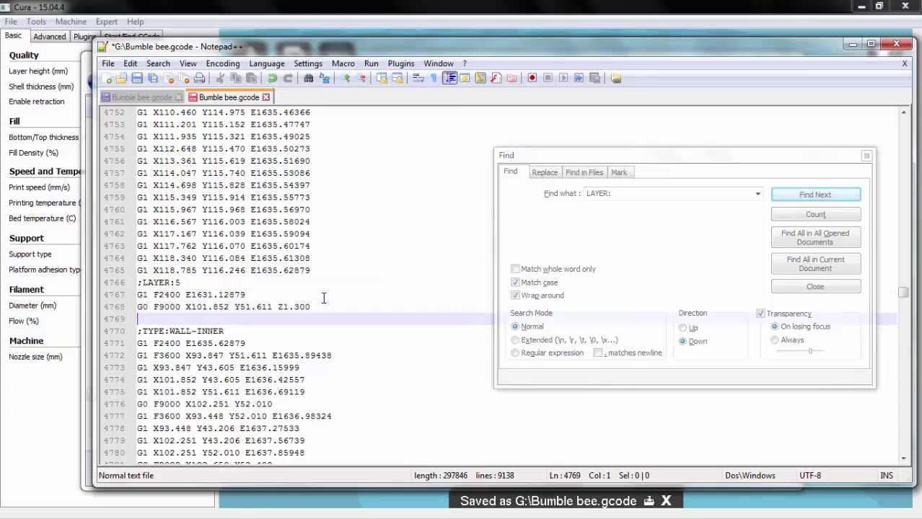
text(M600)
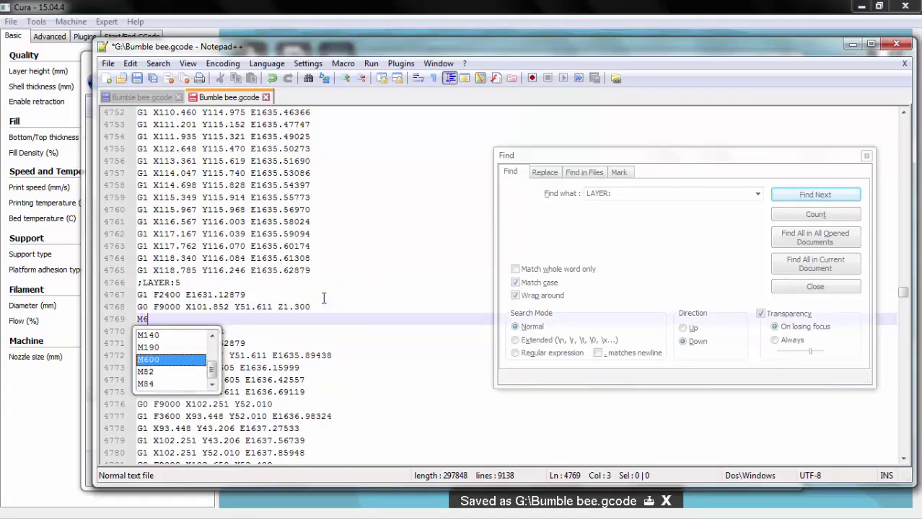
click(350, 329)
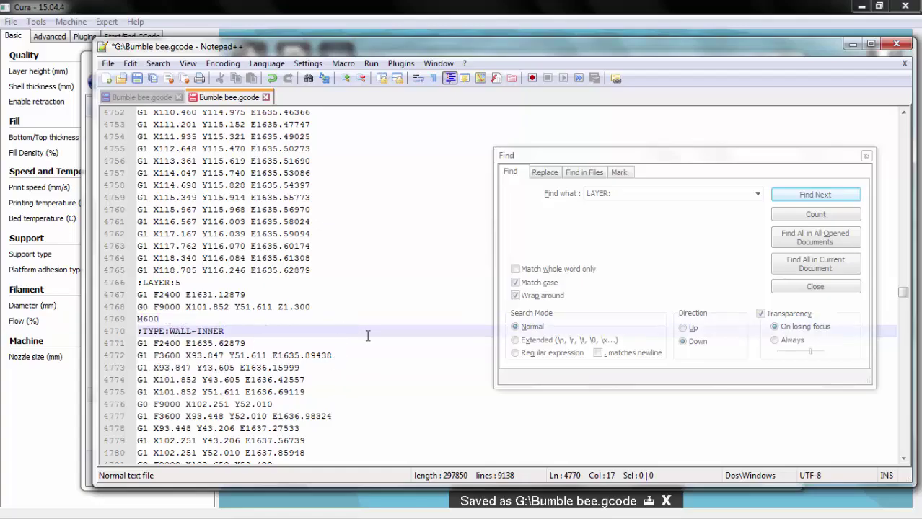
click(867, 156)
click(137, 78)
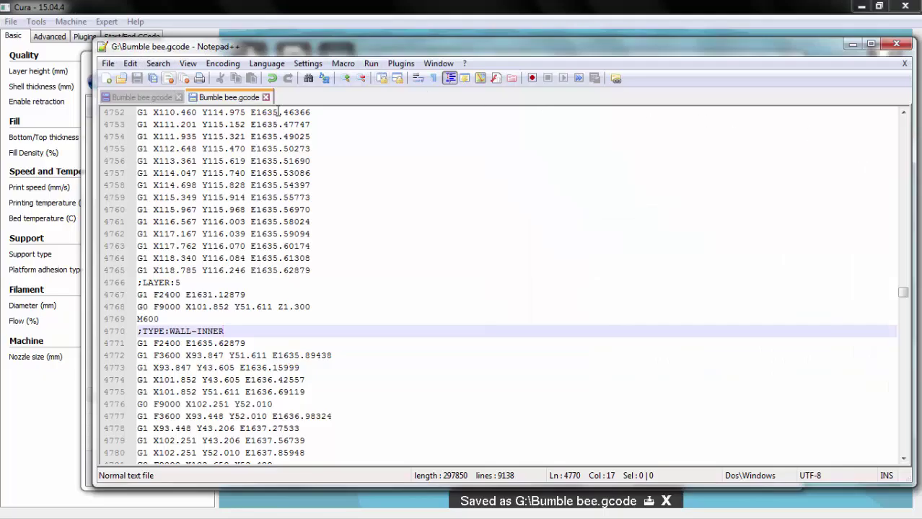